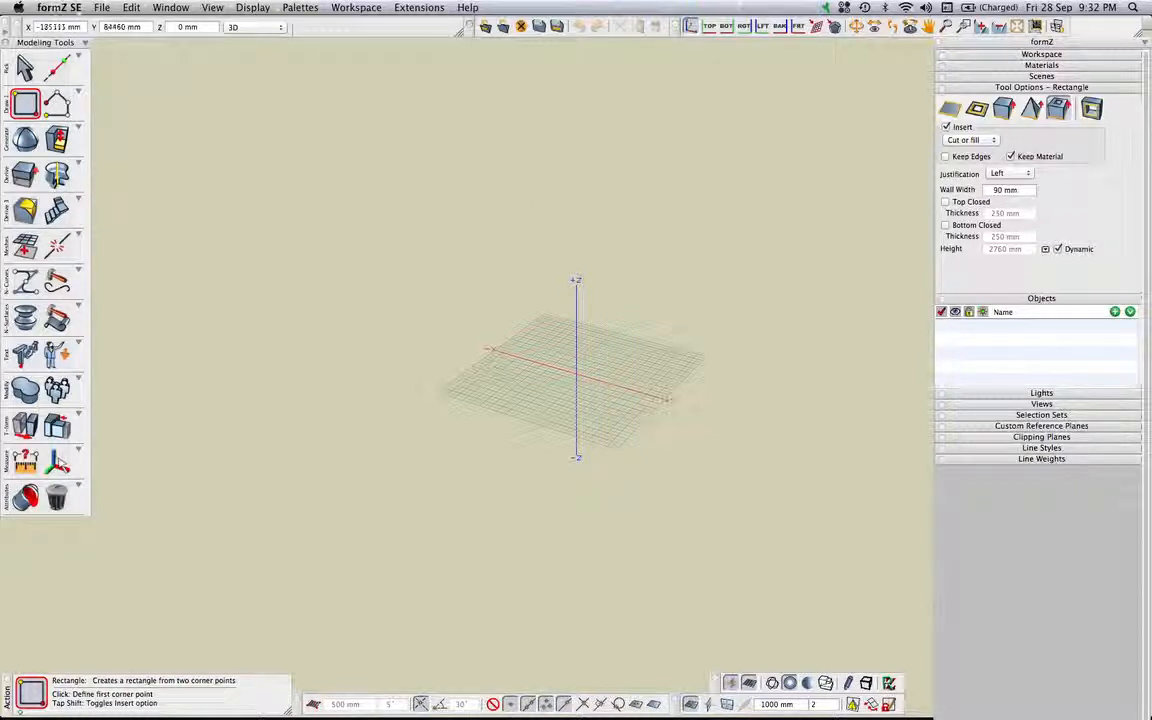
- Review the default working units for new modeling projects in the preferences
click(59, 8)
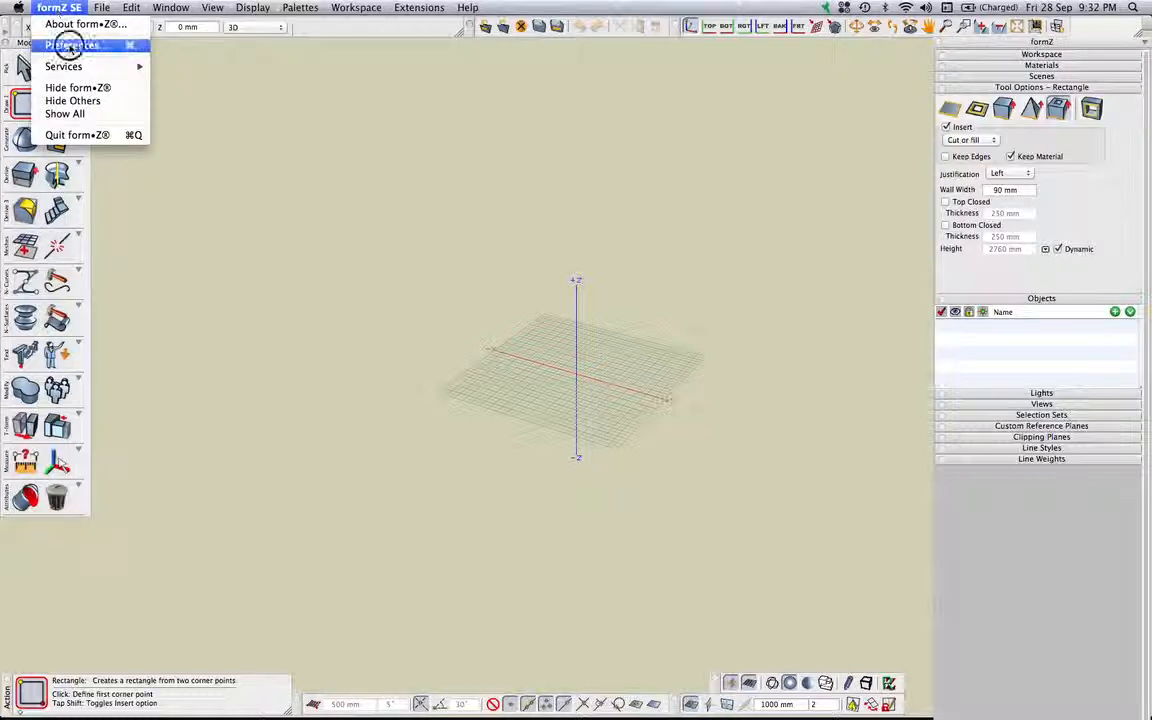
click(60, 45)
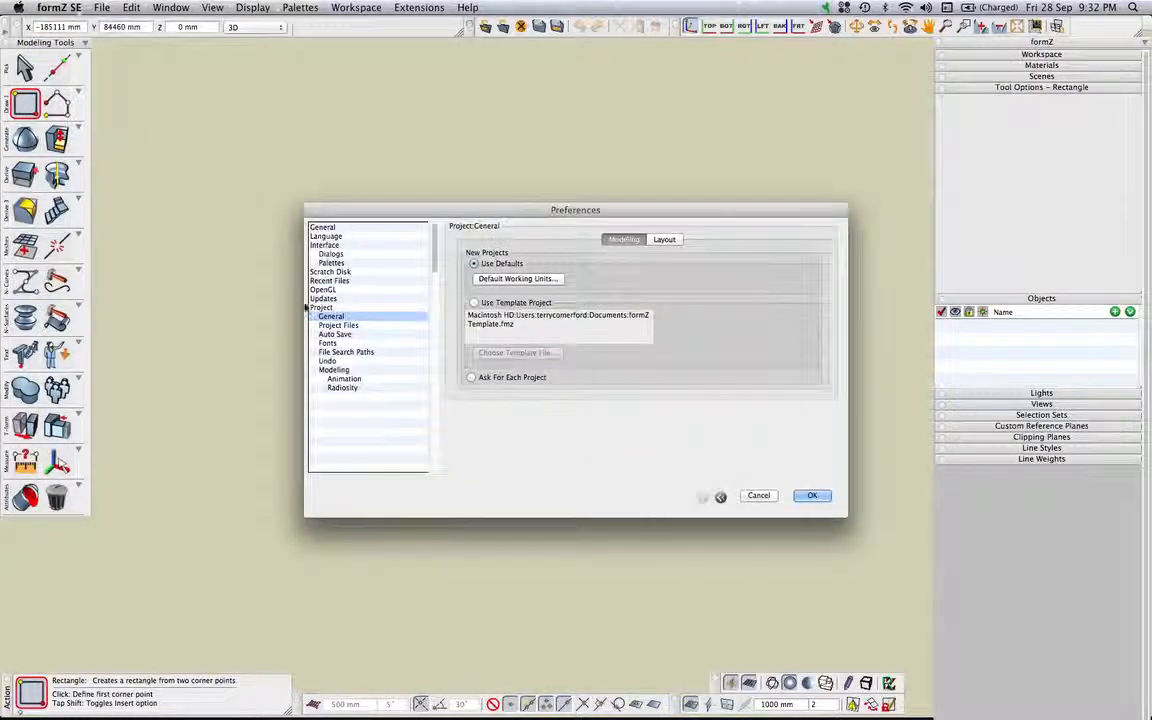
click(535, 278)
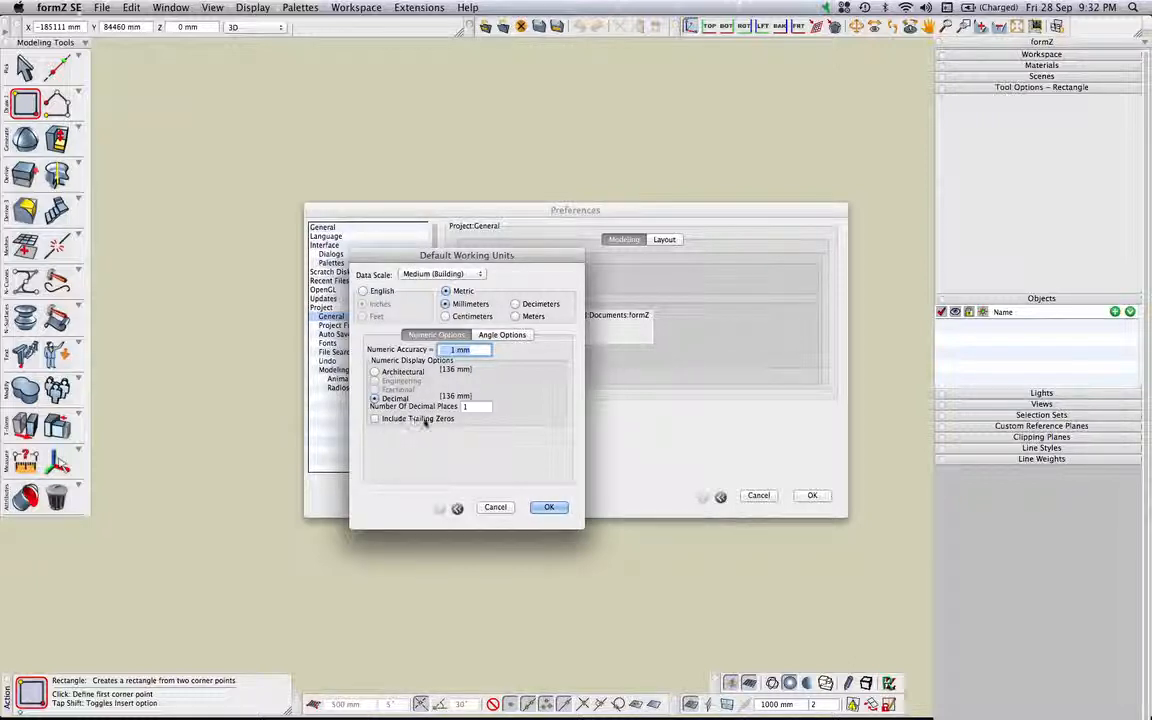
click(549, 508)
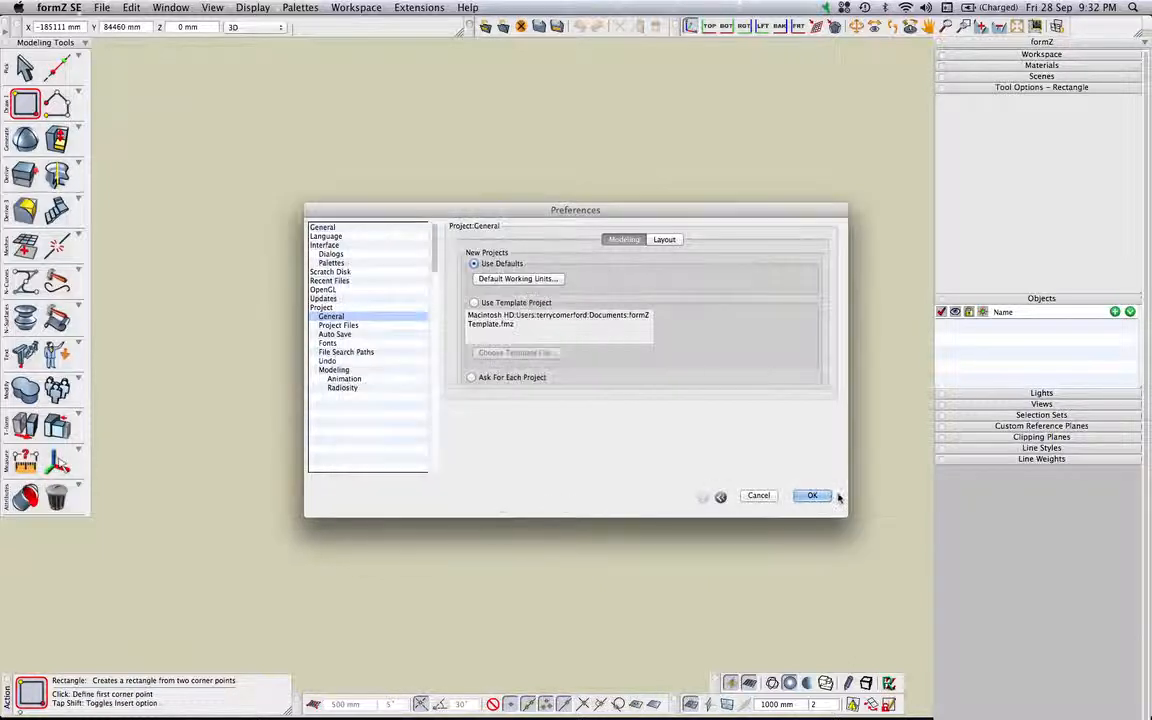
click(812, 496)
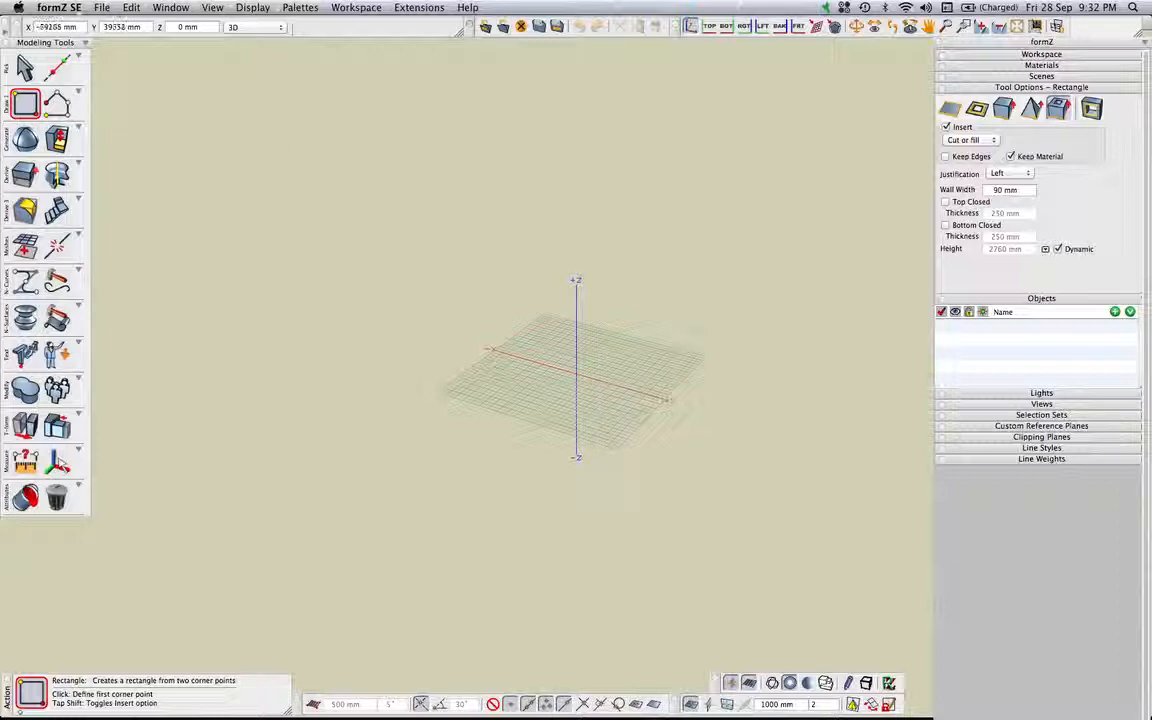
- Start an open-topped rectangular wall outline with the Rectangle tool, placing its first corner on the grid near the origin
click(24, 104)
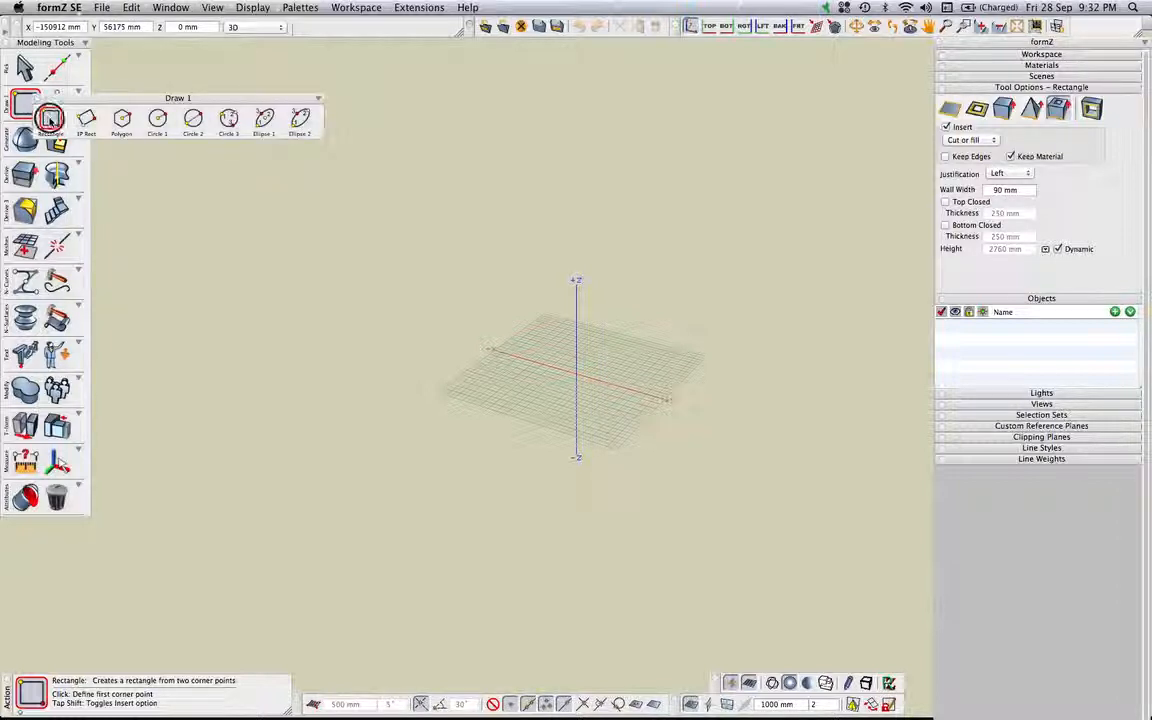
click(48, 116)
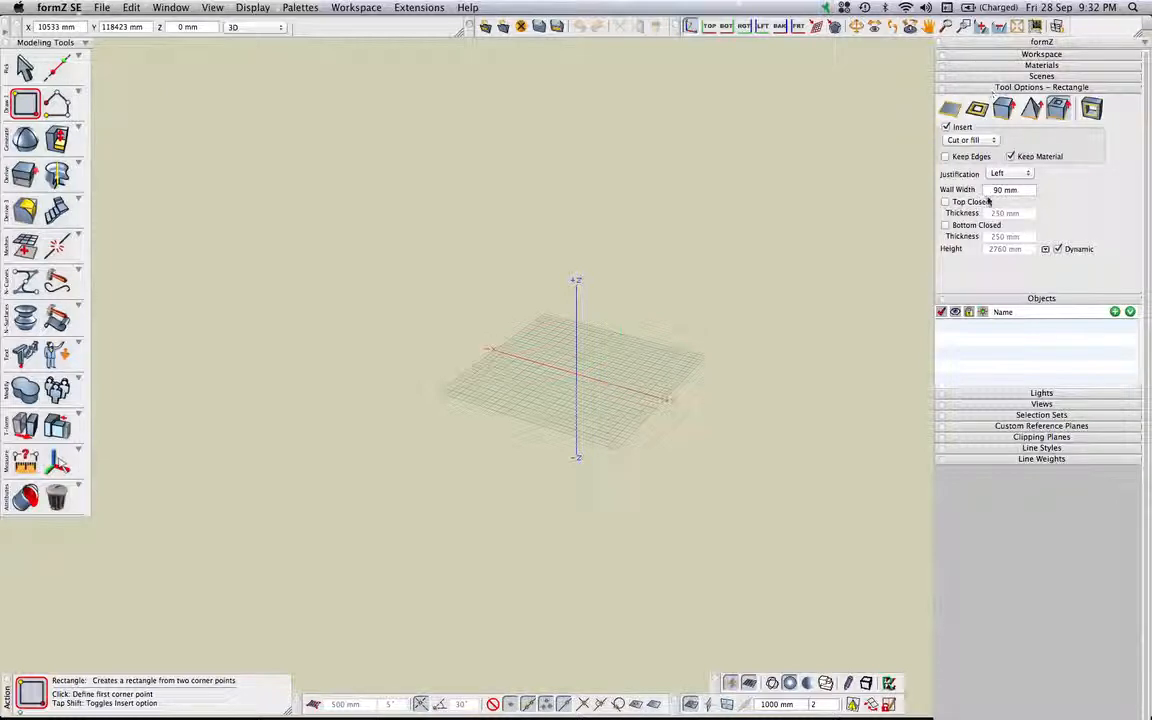
click(1071, 89)
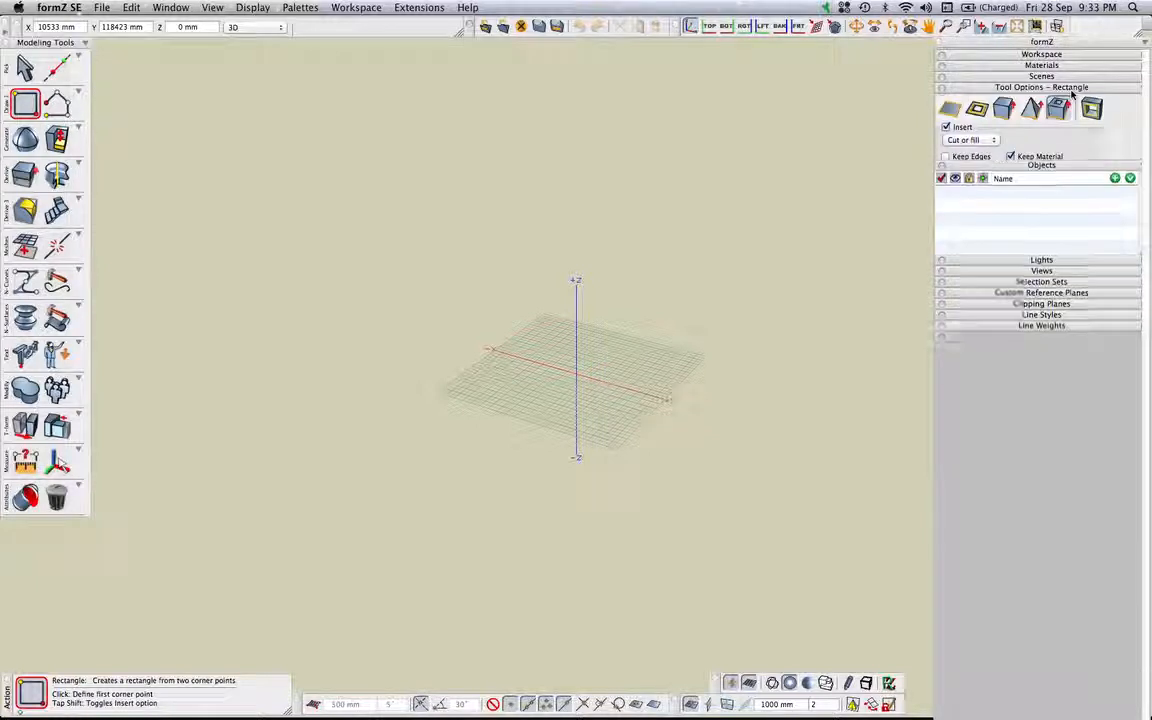
click(1071, 89)
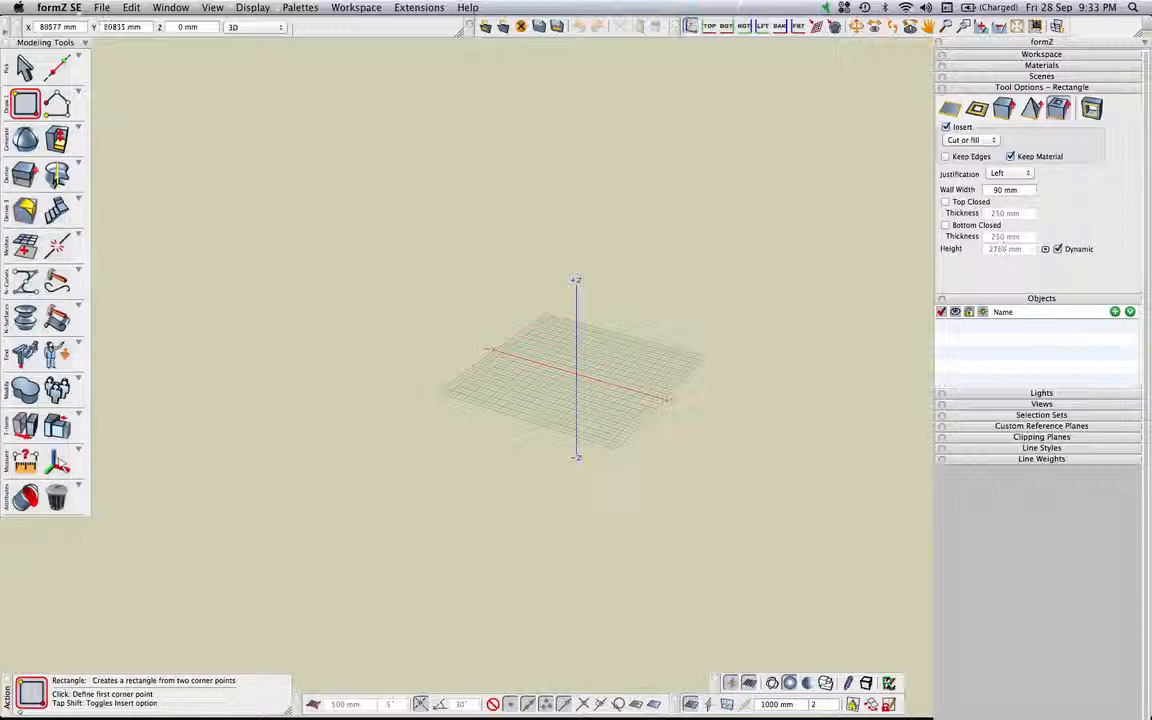
click(27, 107)
scroll(541, 376, up, 3)
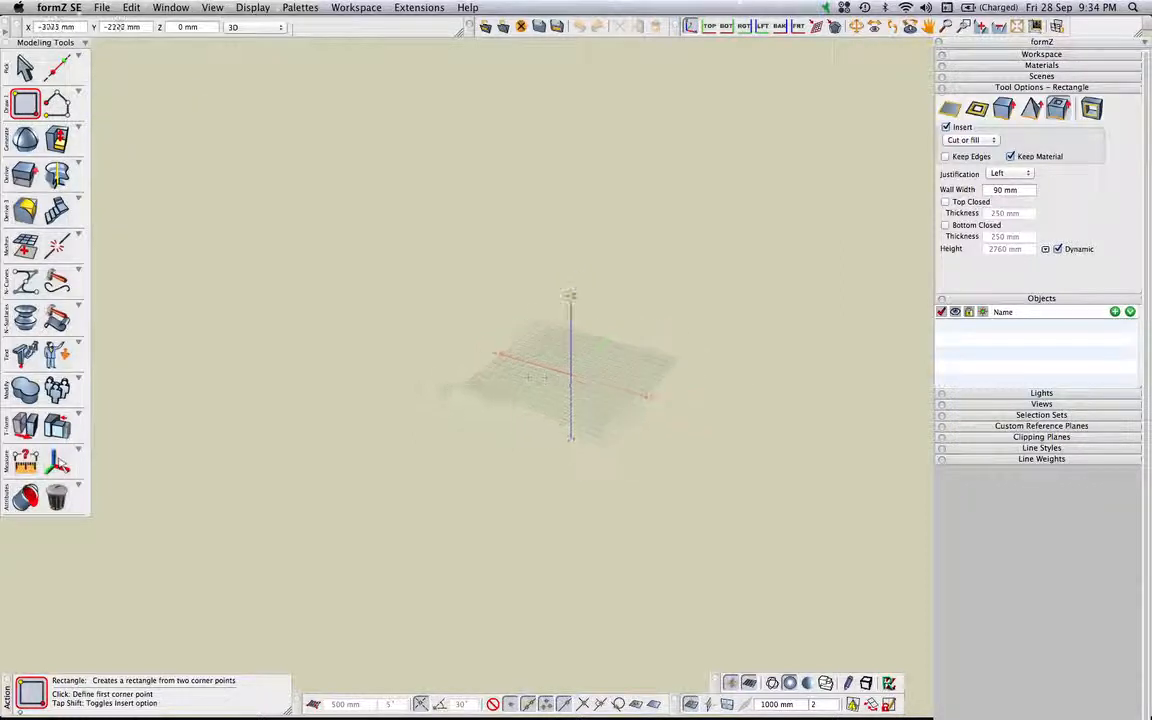
click(520, 375)
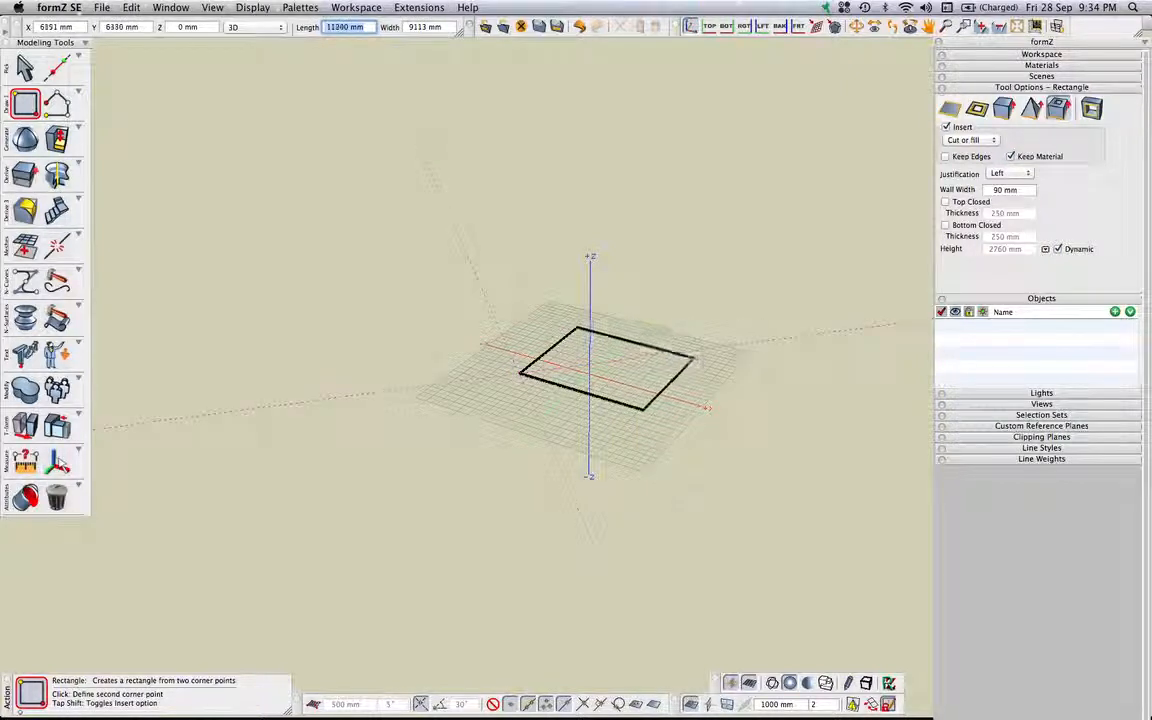
- Examine the wall outline's thickness at its corners and its extent across the grid from near and far
scroll(706, 362, down, 2)
scroll(706, 362, up, 5)
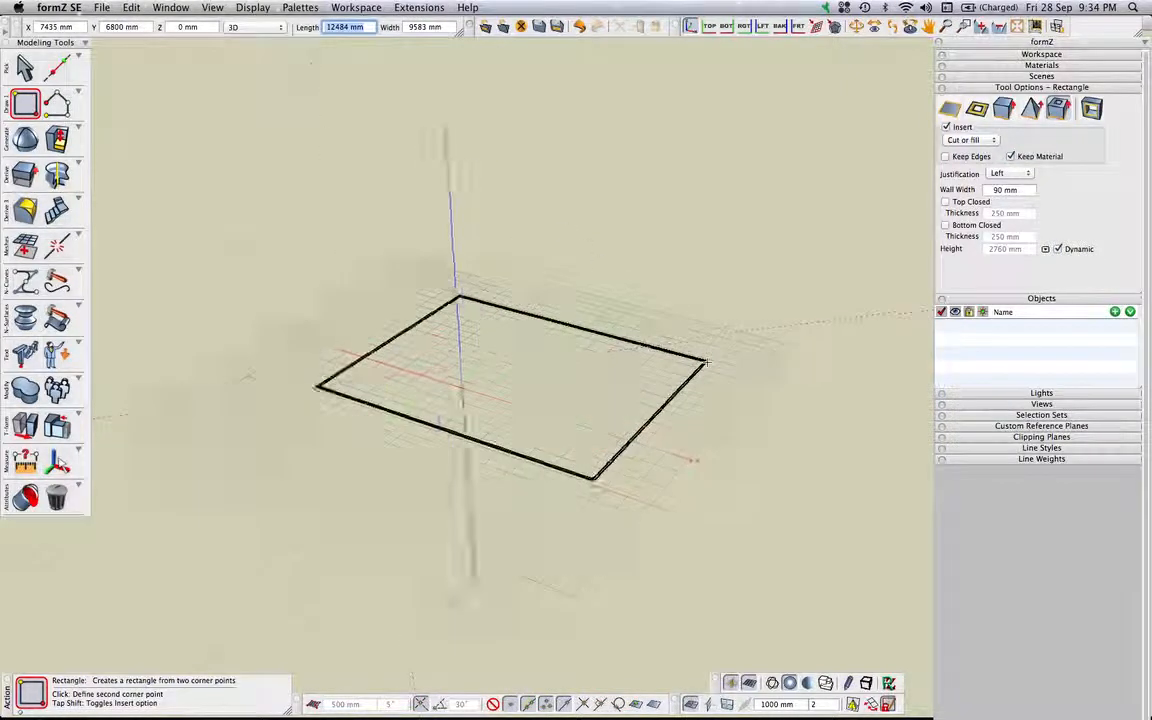
scroll(706, 362, up, 6)
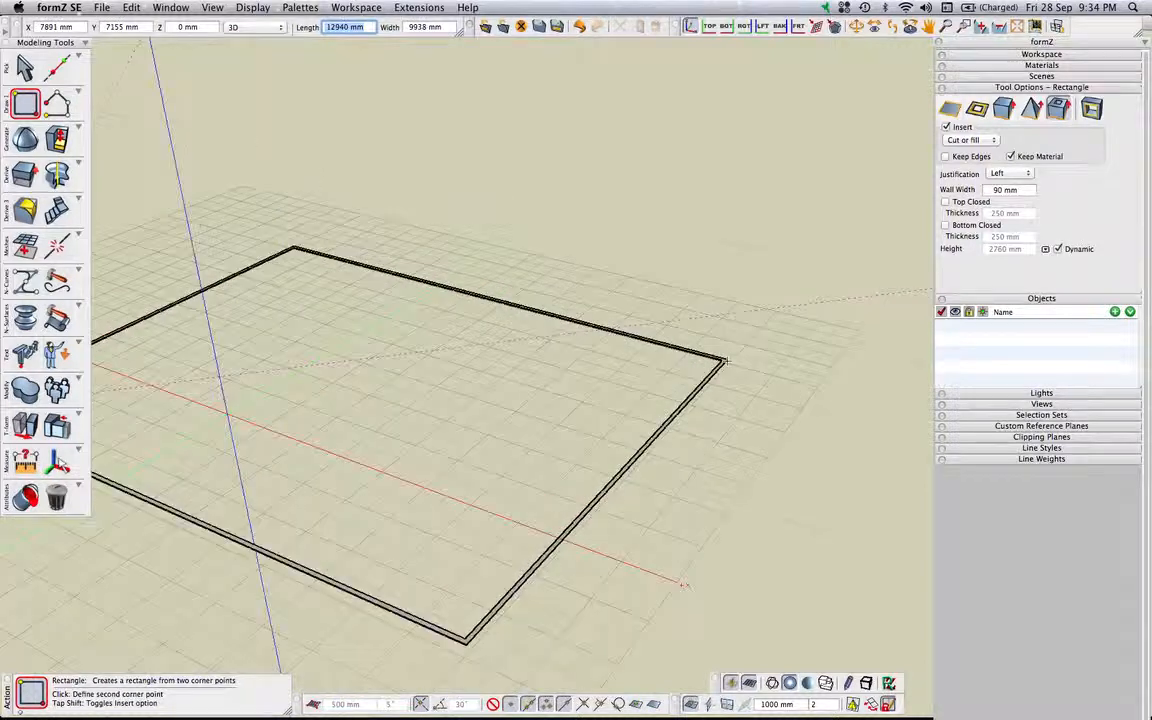
scroll(726, 362, up, 3)
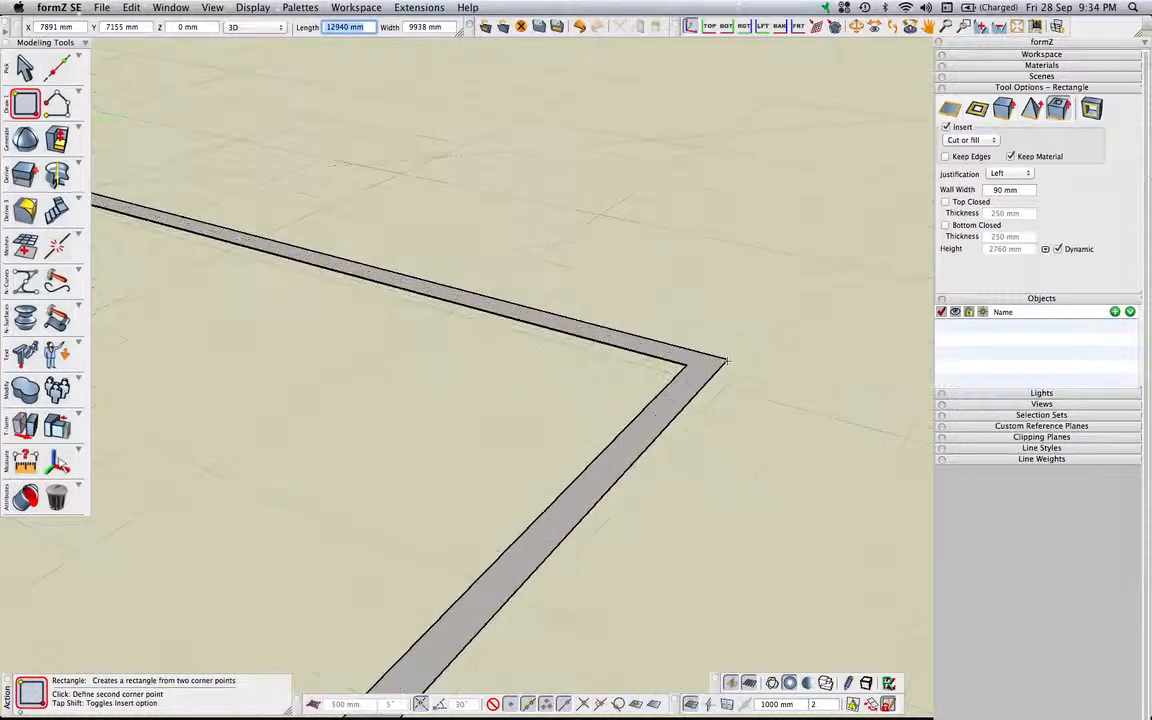
scroll(726, 362, down, 10)
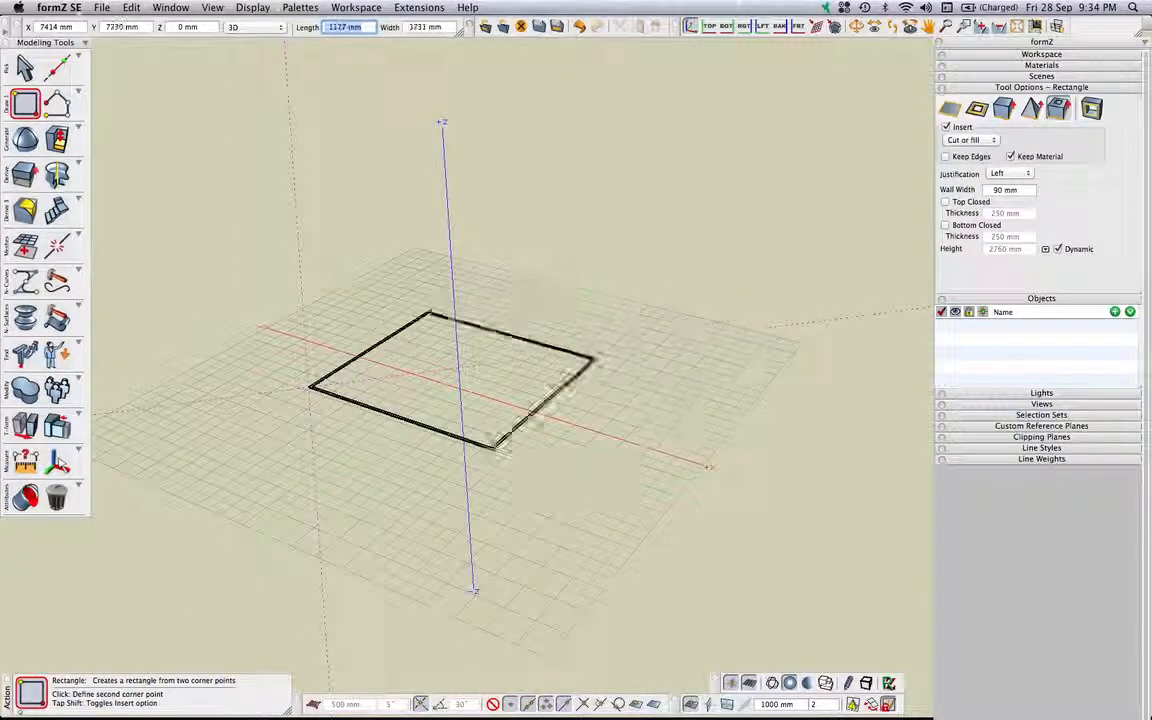
scroll(301, 325, down, 3)
scroll(301, 325, up, 6)
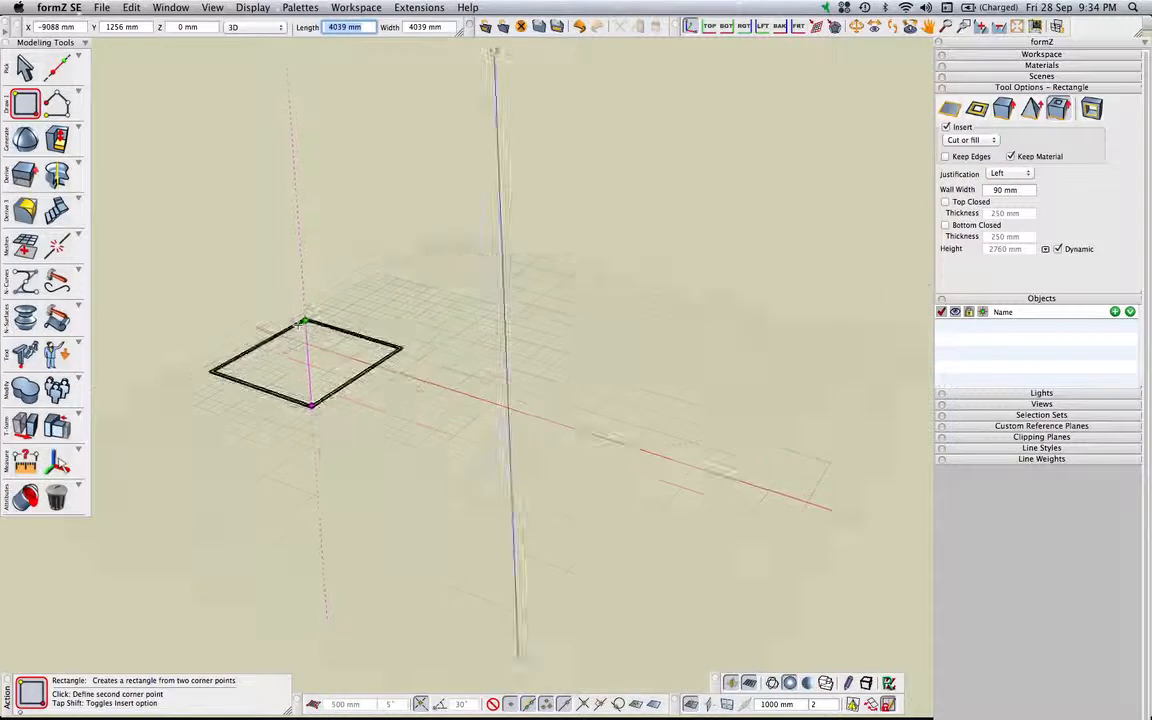
middle_drag(321, 341, 573, 291)
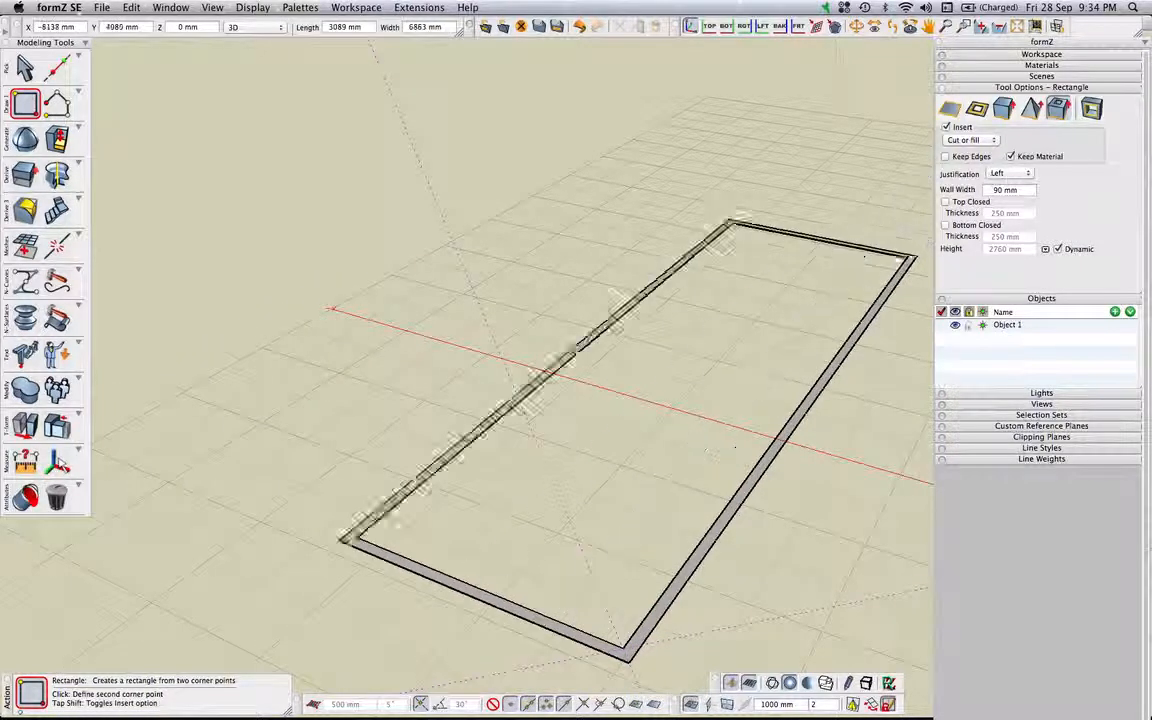
scroll(643, 265, up, 3)
scroll(646, 267, down, 6)
scroll(646, 267, down, 5)
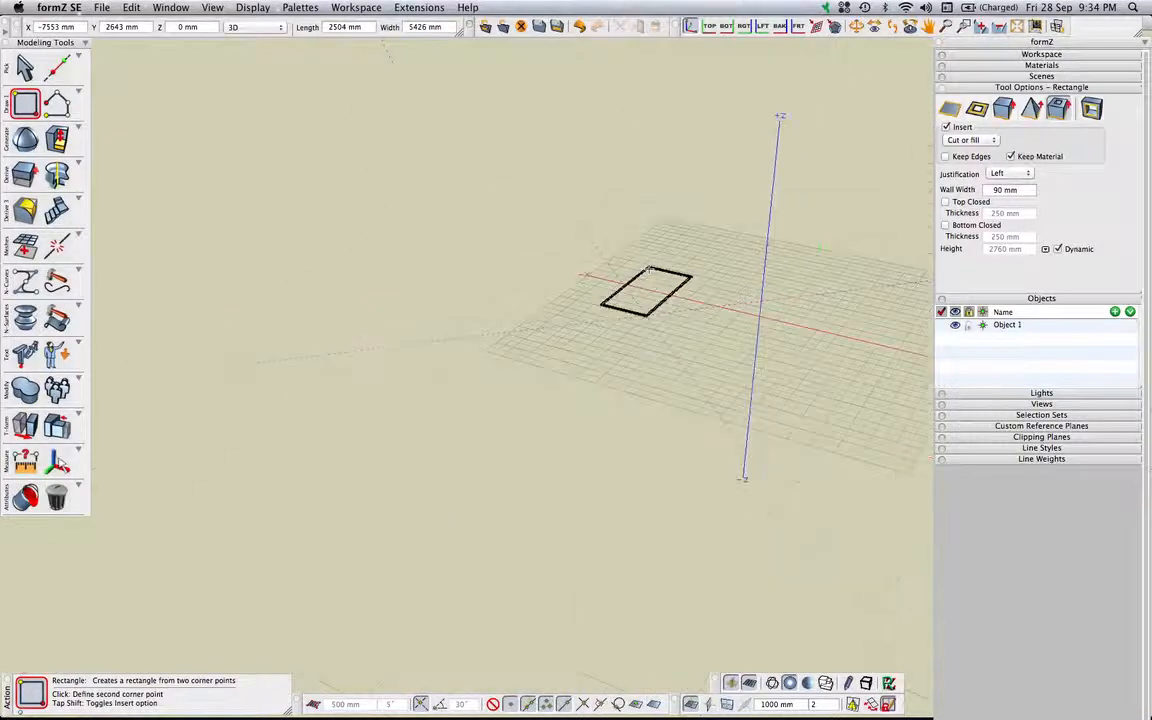
middle_drag(790, 298, 538, 273)
scroll(538, 273, up, 6)
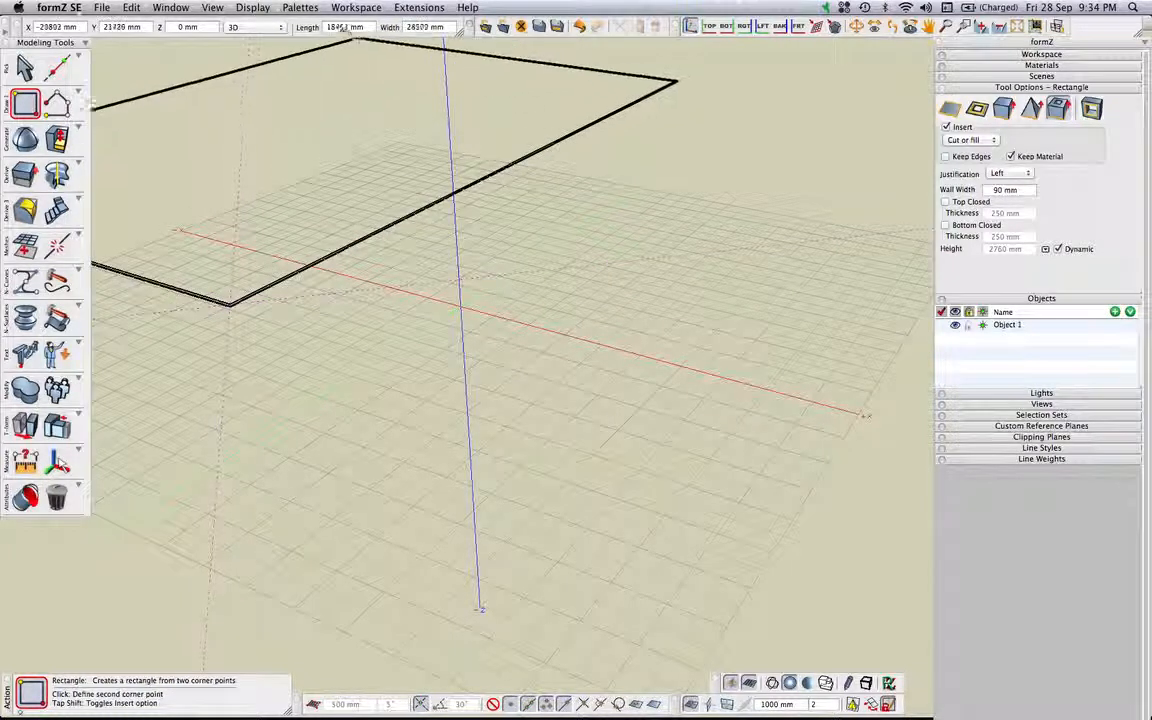
- Set the wall rectangle's length to 12000 mm and its width to 6000 mm
double_click(347, 27)
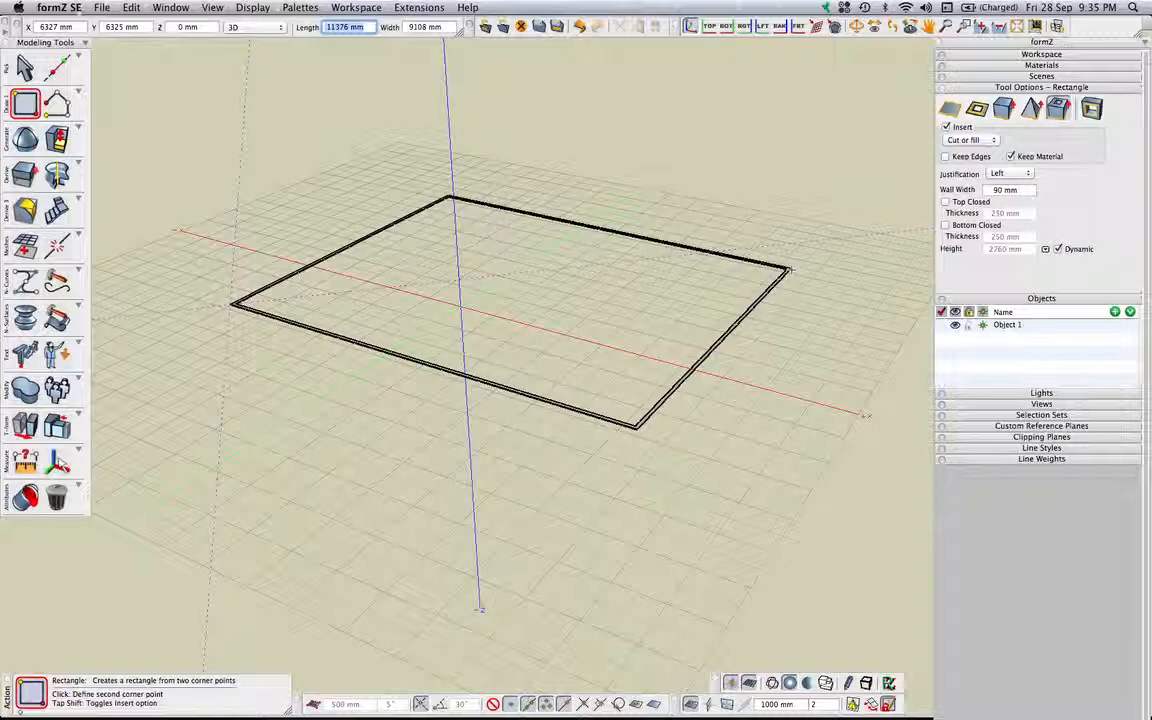
text(12000)
key(Tab)
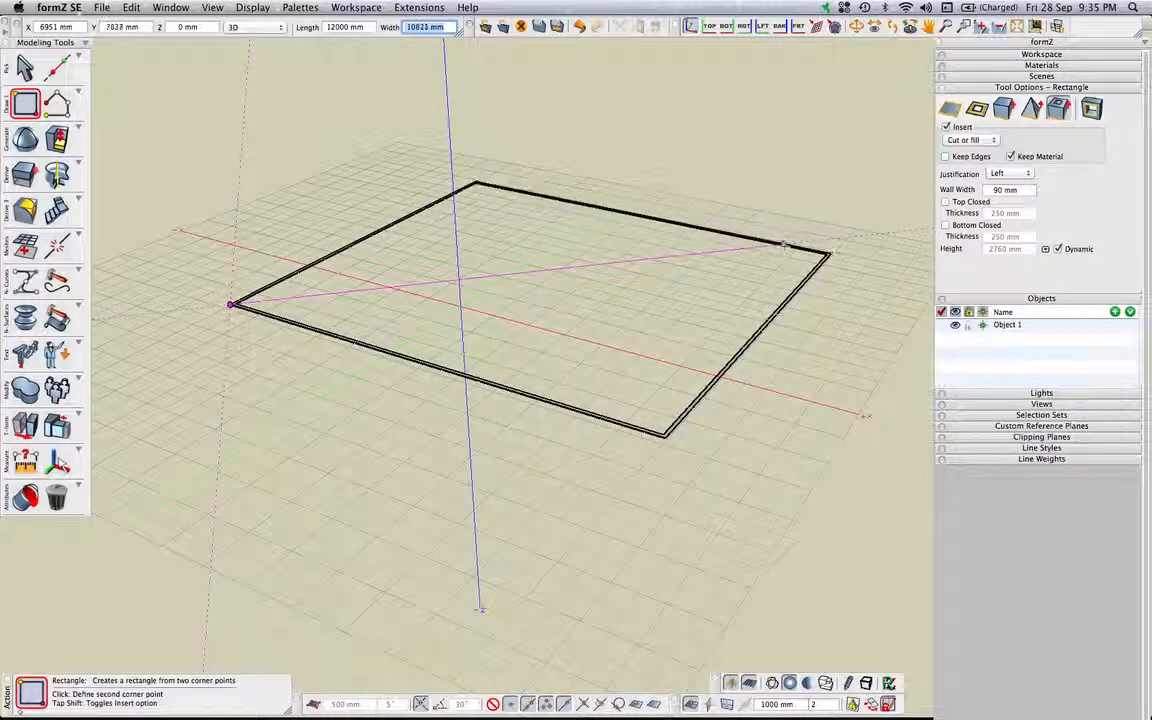
text(6)
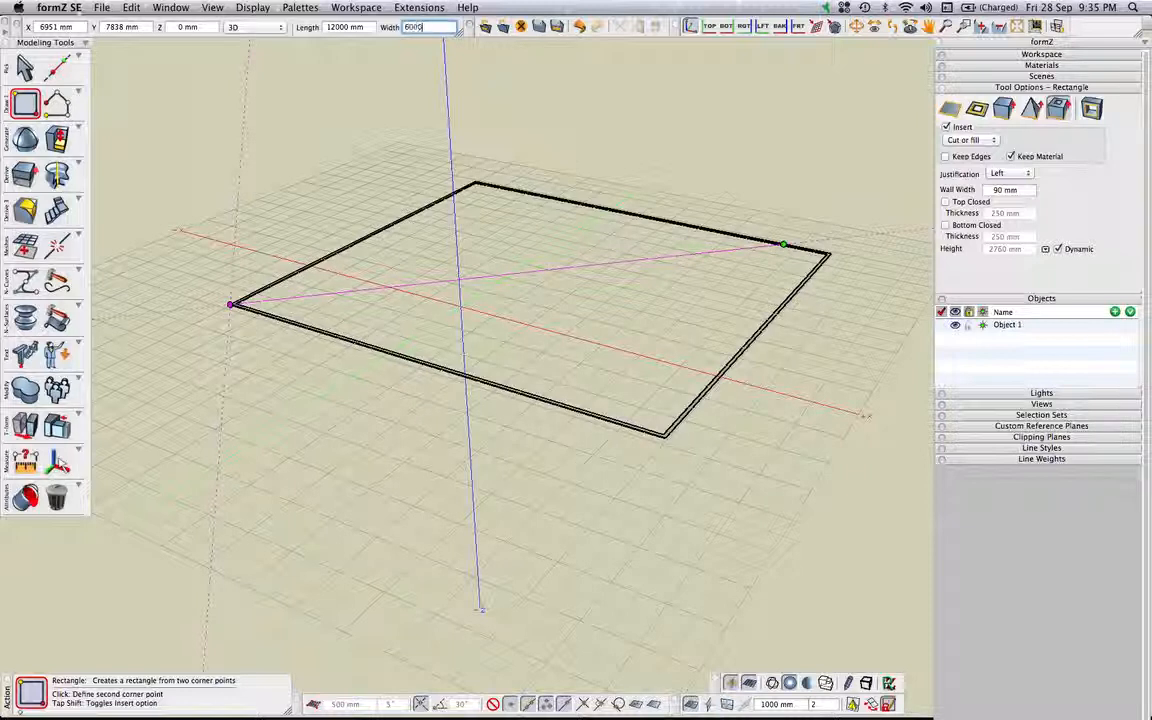
click(432, 26)
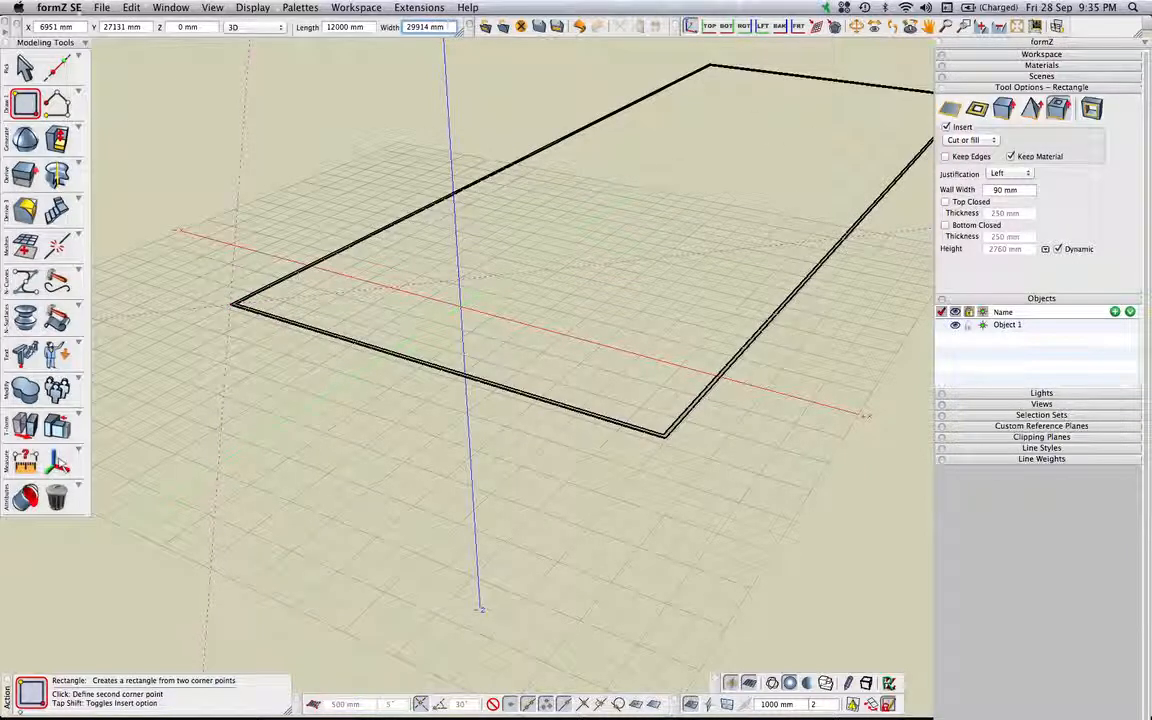
text(6000)
key(Return)
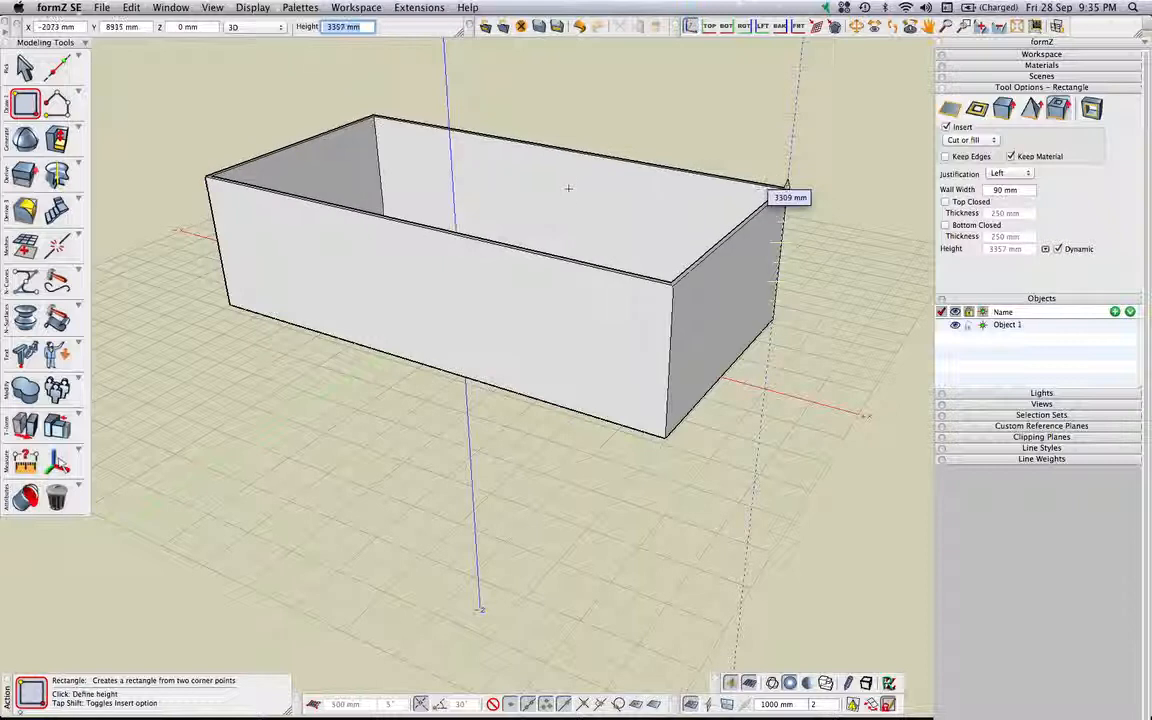
- Set the height of the rectangular walls to 2760 mm and complete the object
text(2760)
key(Return)
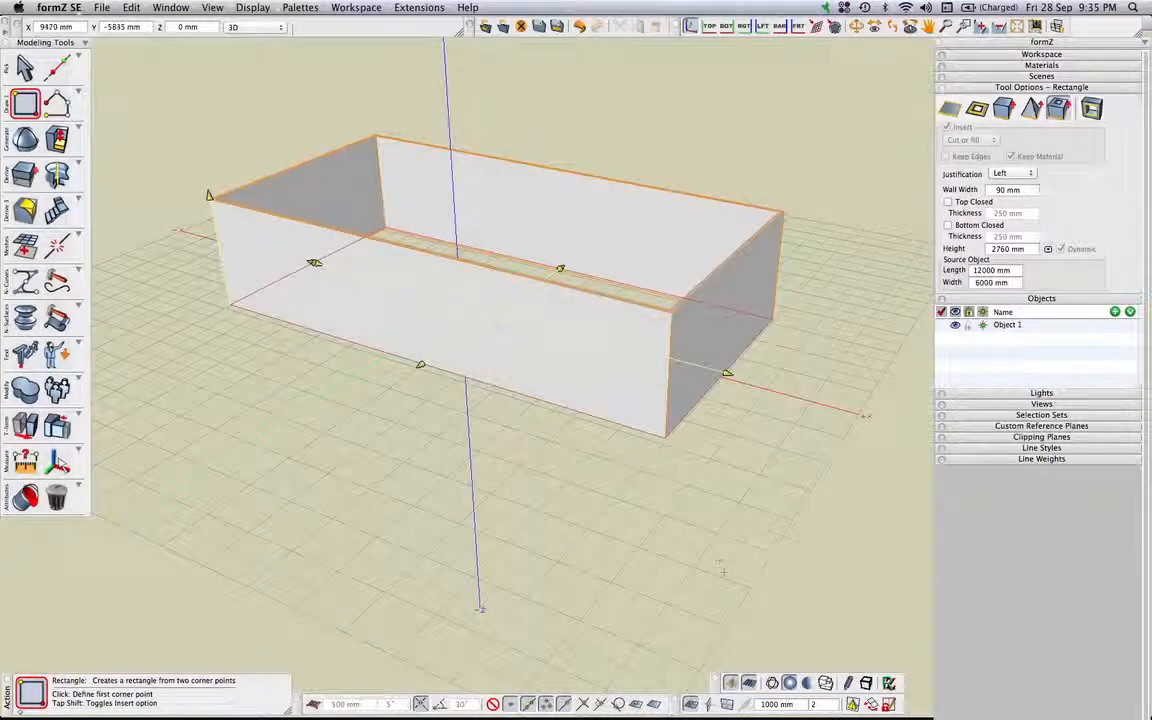
middle_drag(722, 565, 720, 596)
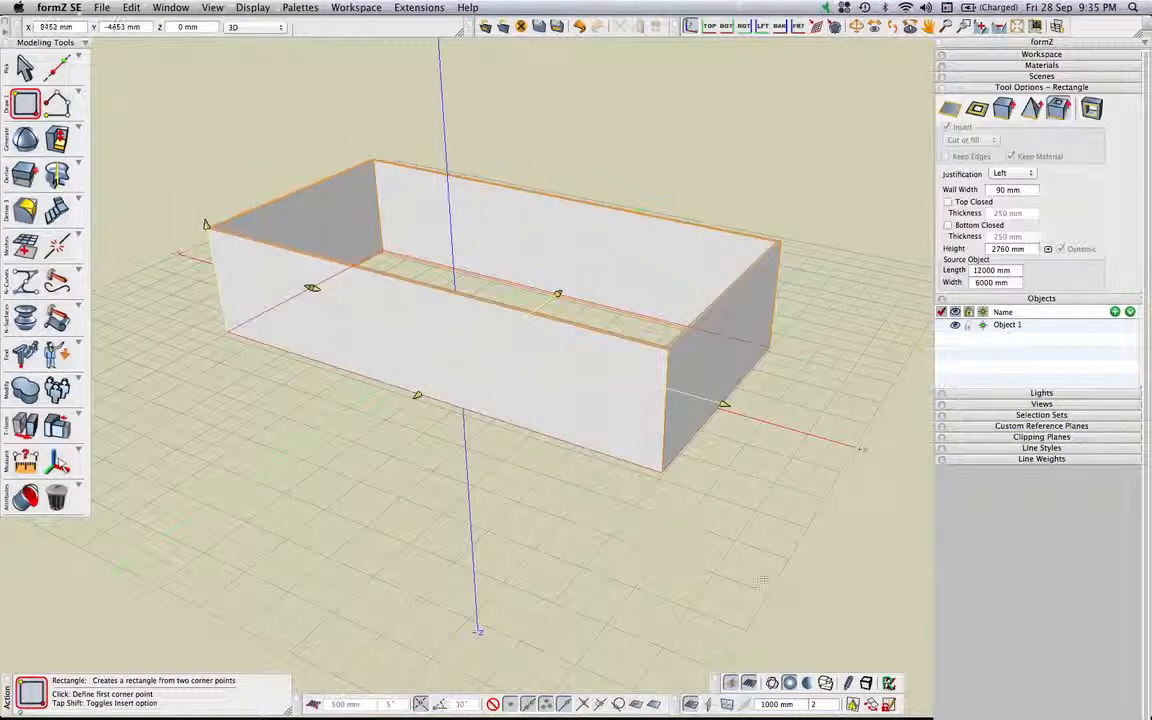
scroll(713, 492, up, 3)
scroll(713, 492, down, 5)
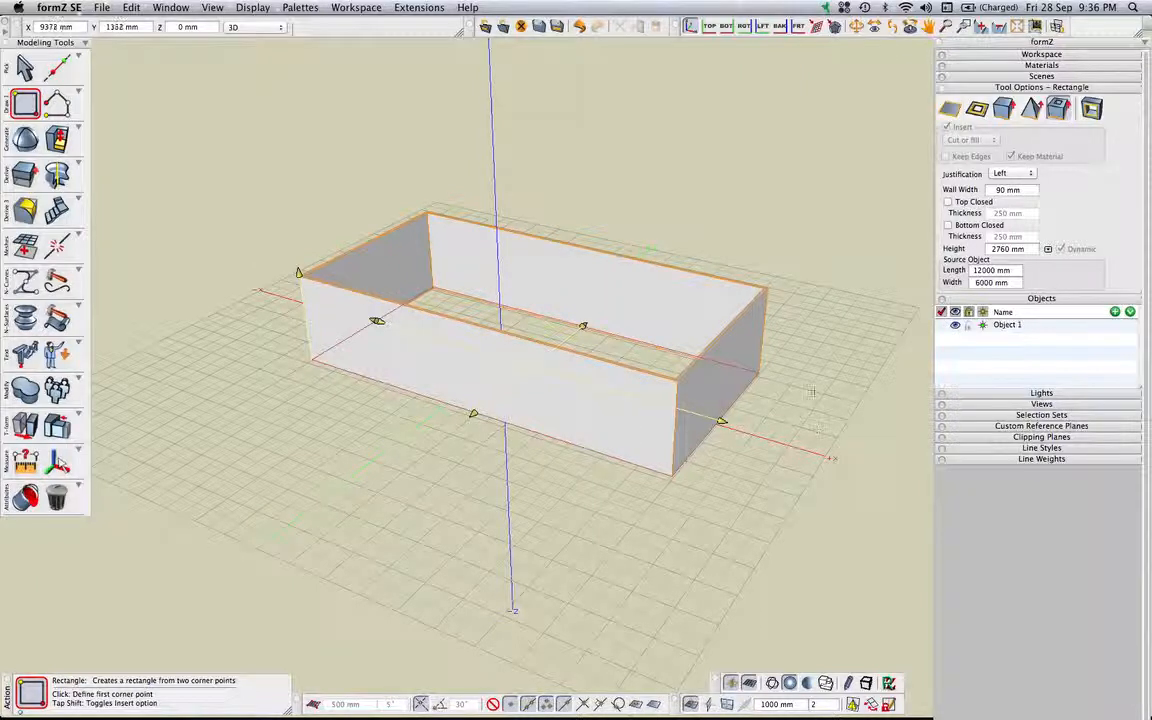
- Switch from the Rectangle tool to the Pick tool and look over the finished walls
mouse_move(20, 66)
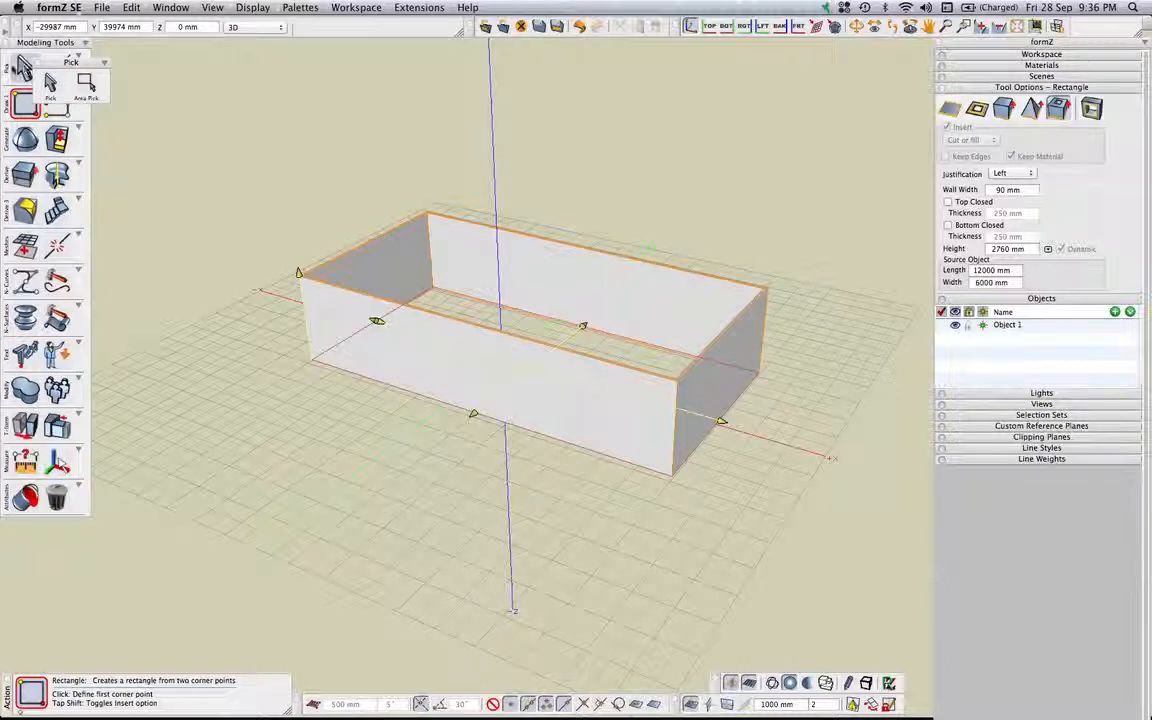
click(22, 68)
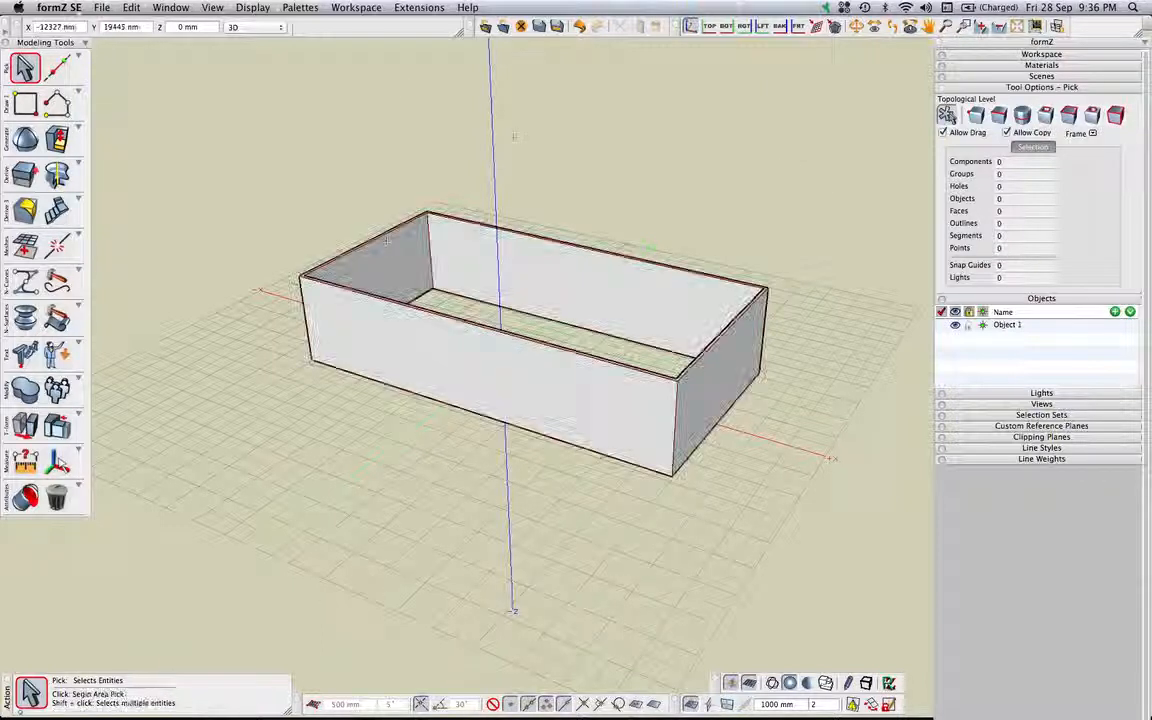
scroll(580, 257, down, 4)
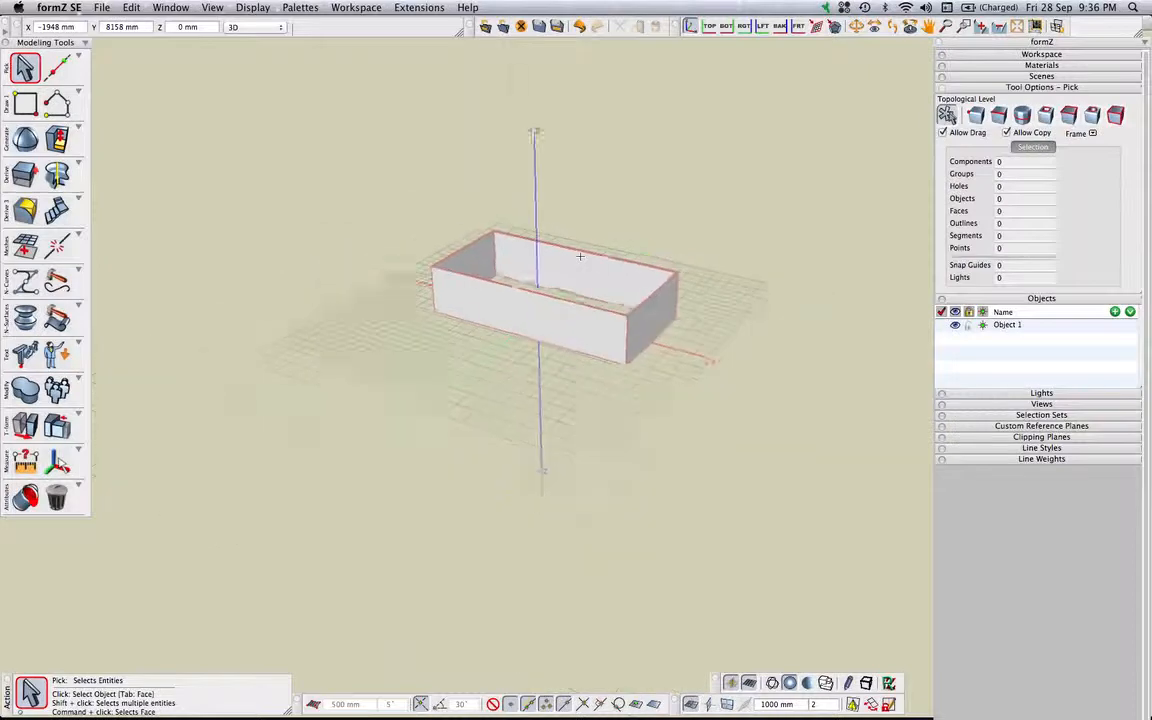
scroll(580, 258, up, 10)
scroll(580, 257, down, 6)
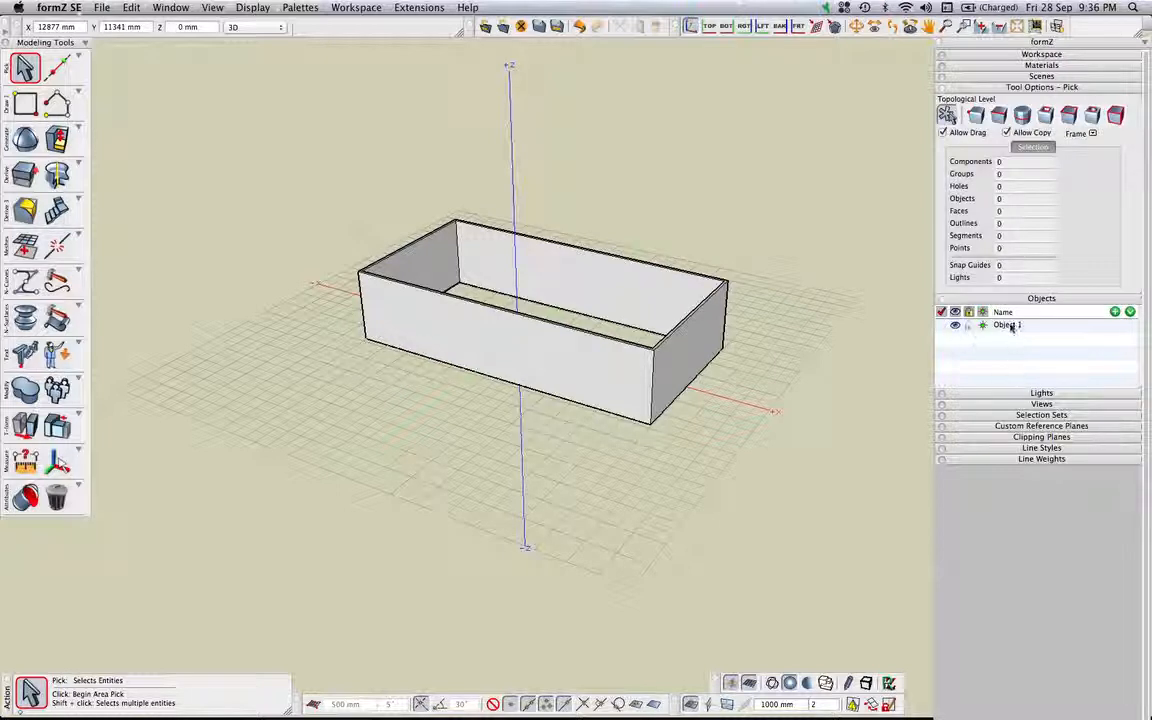
- Hide the wall object and show it again, twice in a row
click(955, 326)
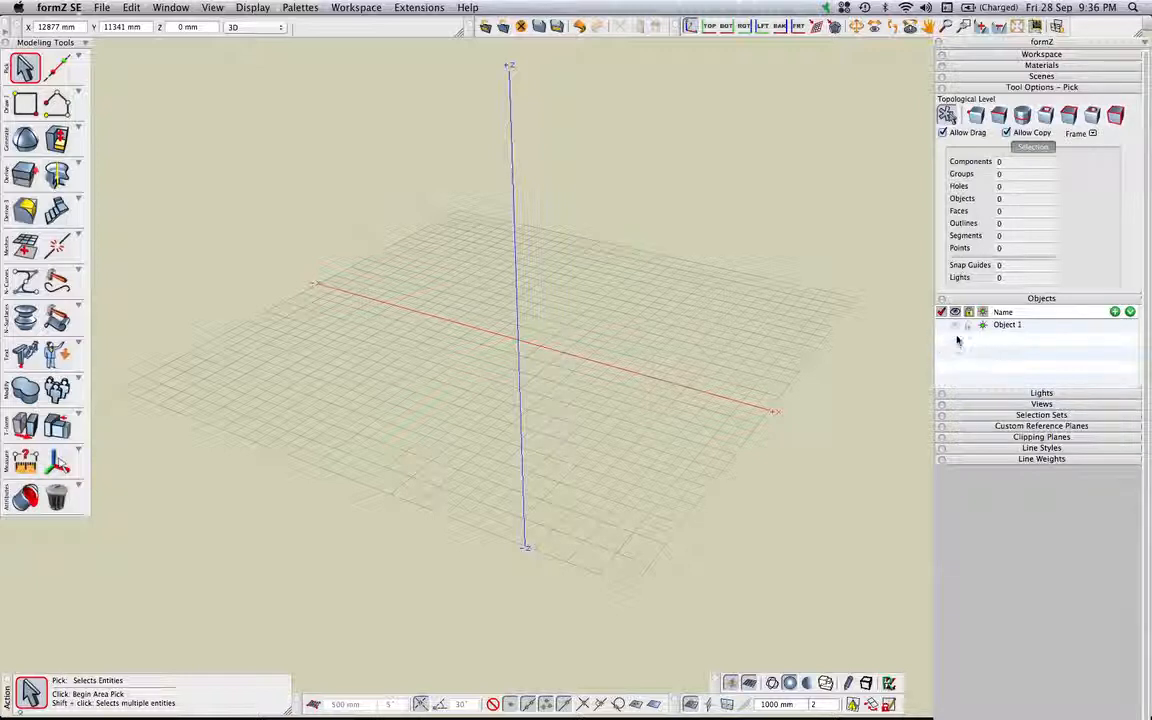
click(956, 327)
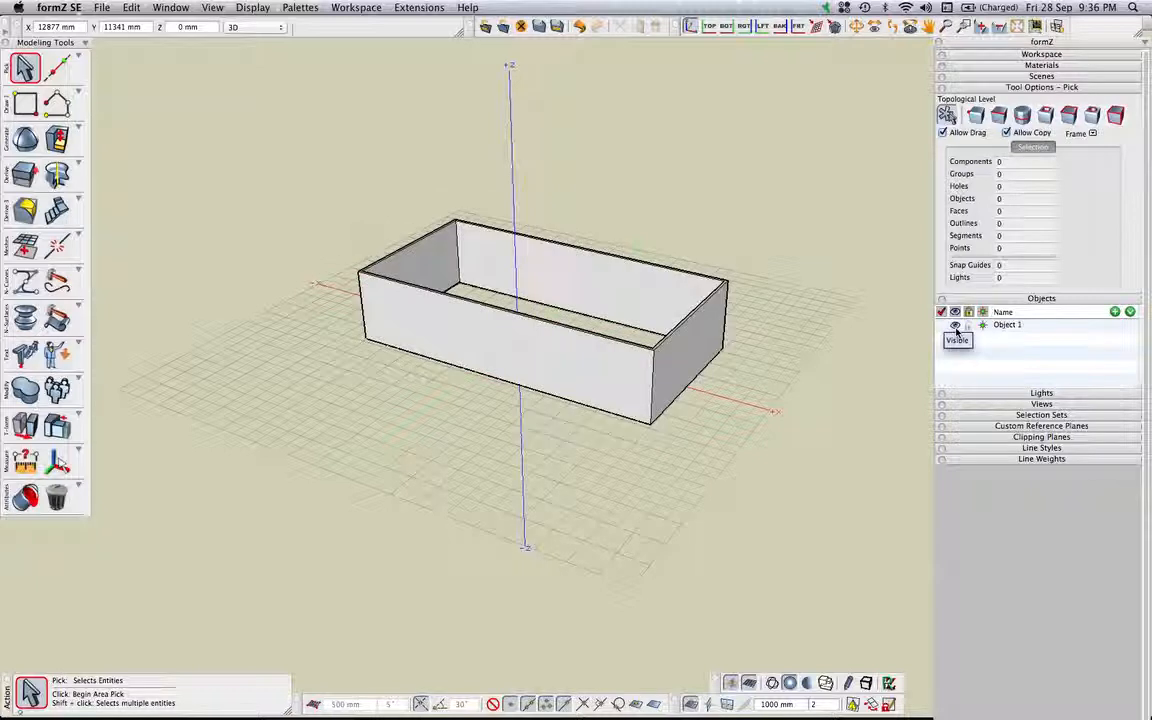
click(956, 330)
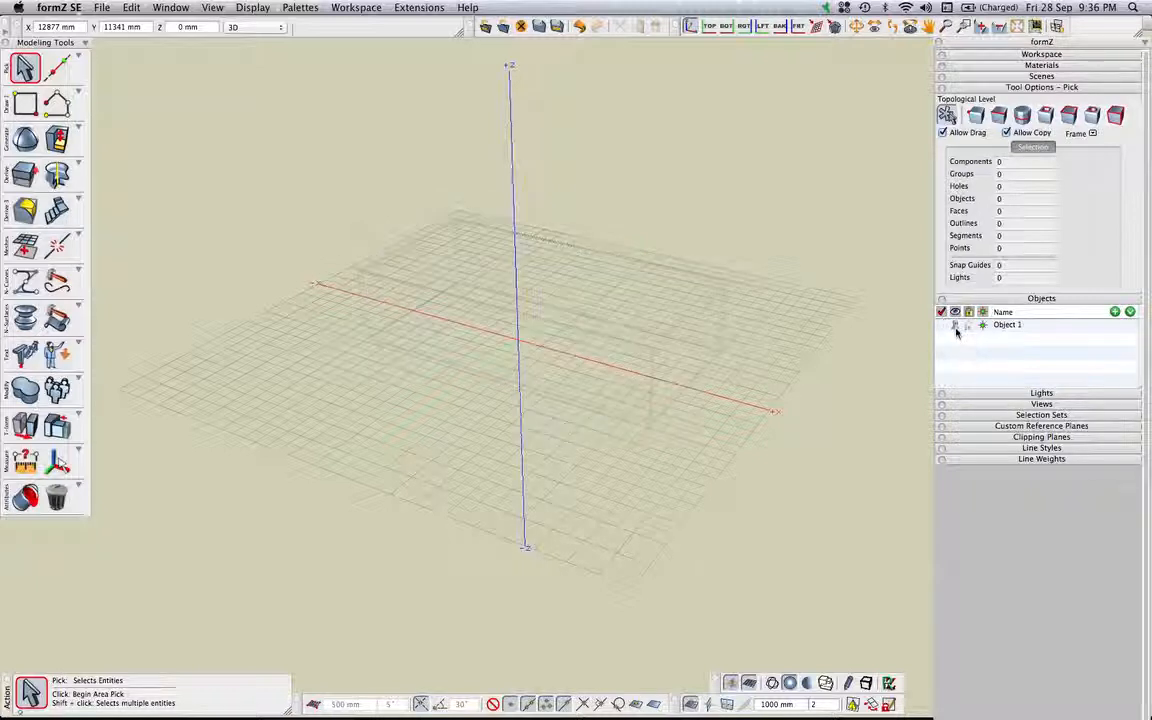
click(956, 331)
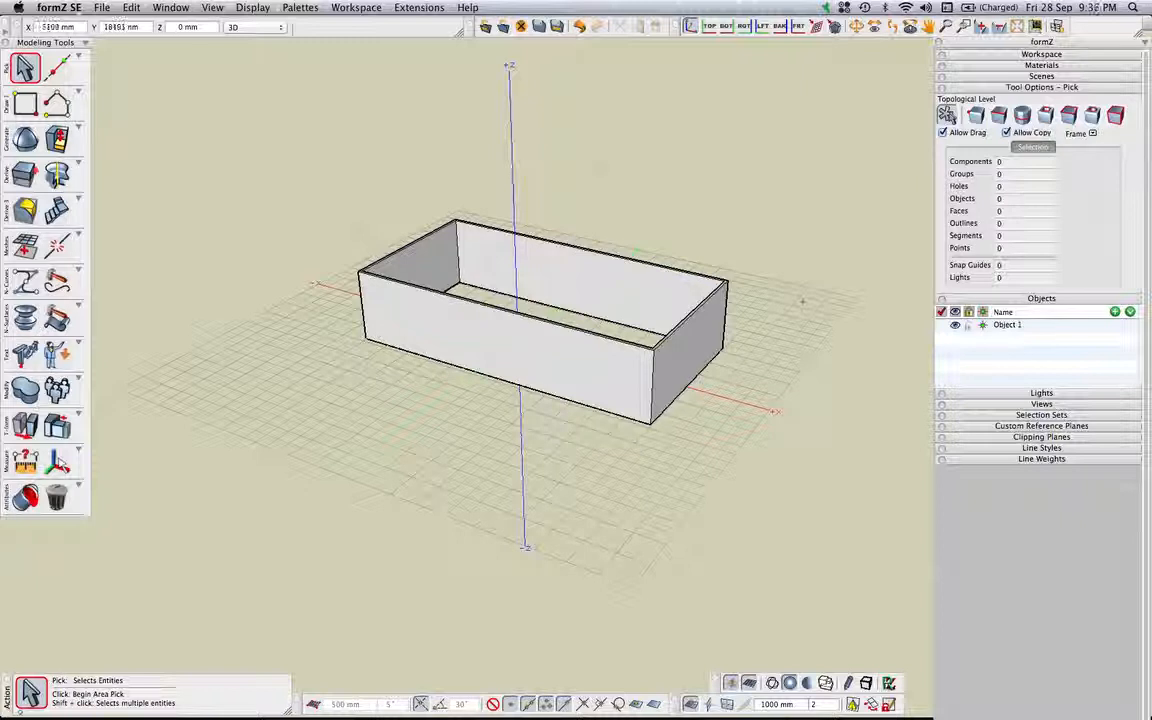
- Select the Vector Line tool to draw additional walls beside the rectangular shell
key(space)
mouse_move(602, 255)
mouse_down()
mouse_move(624, 171)
mouse_move(611, 248)
mouse_up()
click(625, 178)
key(space)
middle_drag(614, 252, 612, 285)
click(604, 170)
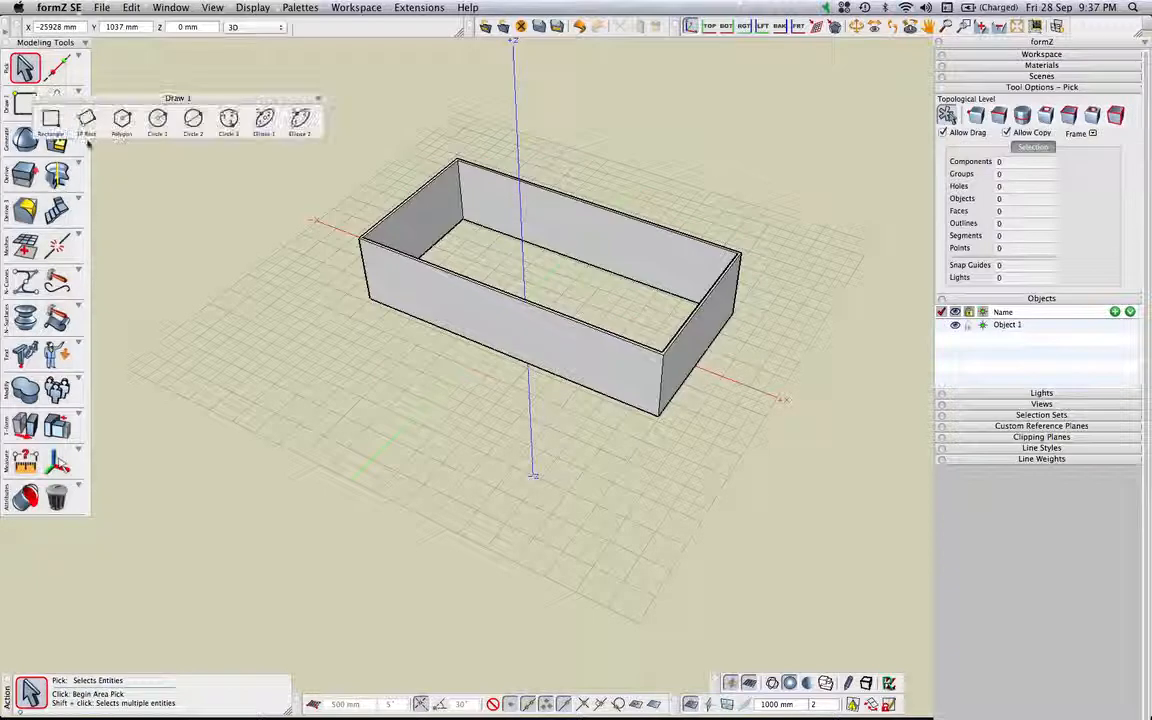
mouse_move(55, 98)
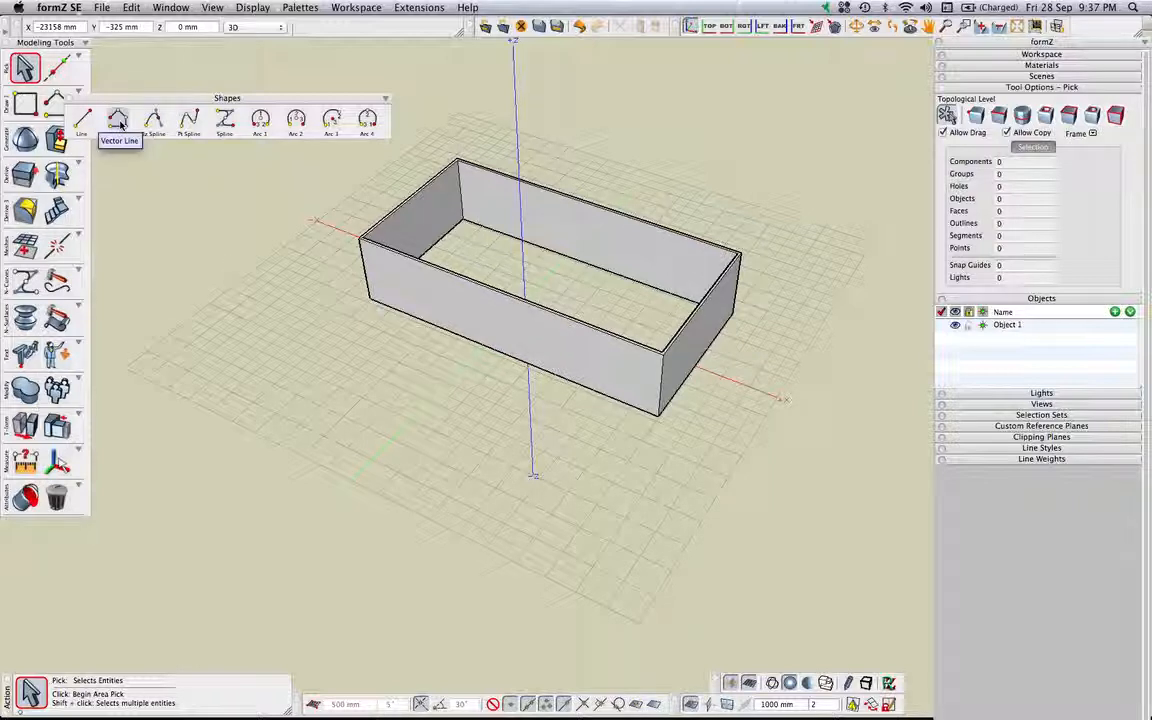
click(117, 120)
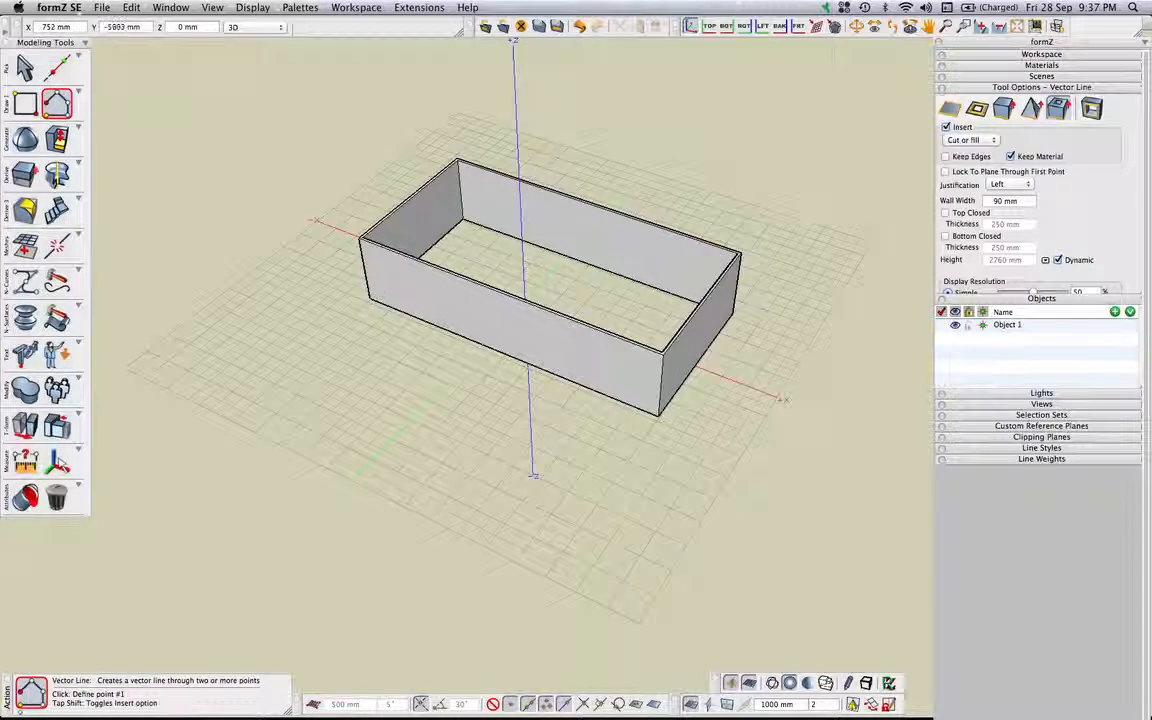
- Examine the shell's bottom front corner at the negative X end, near and far
scroll(434, 350, down, 2)
scroll(434, 348, up, 4)
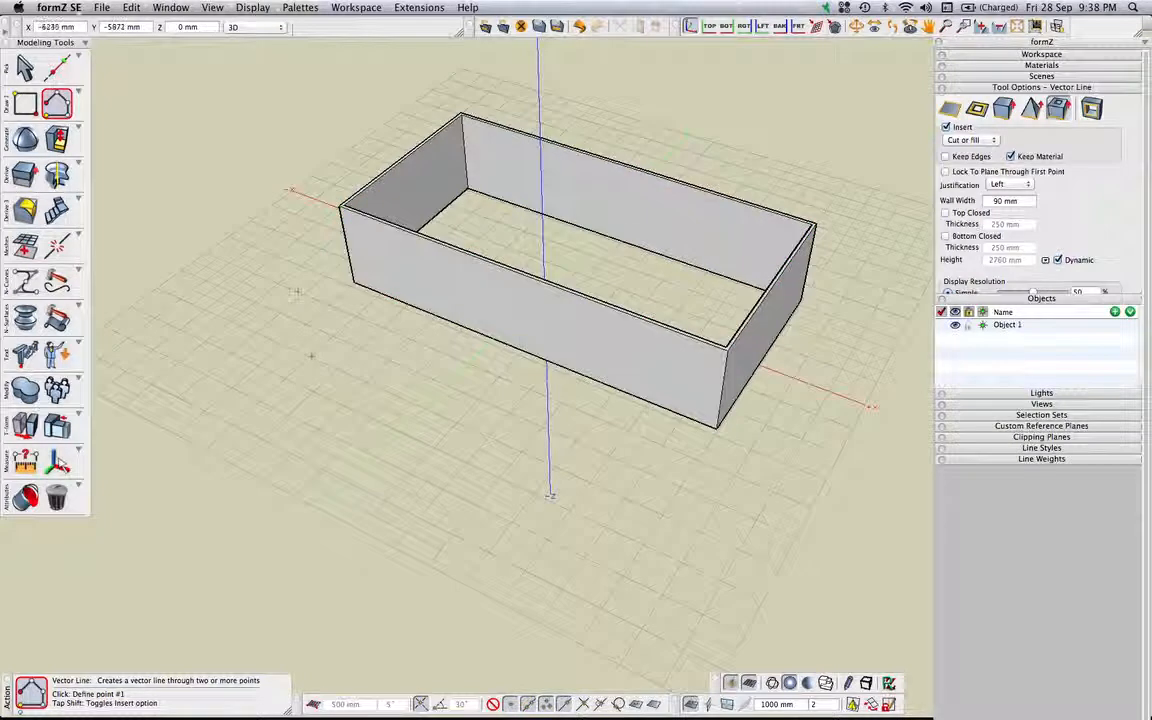
scroll(296, 292, down, 3)
scroll(296, 267, up, 6)
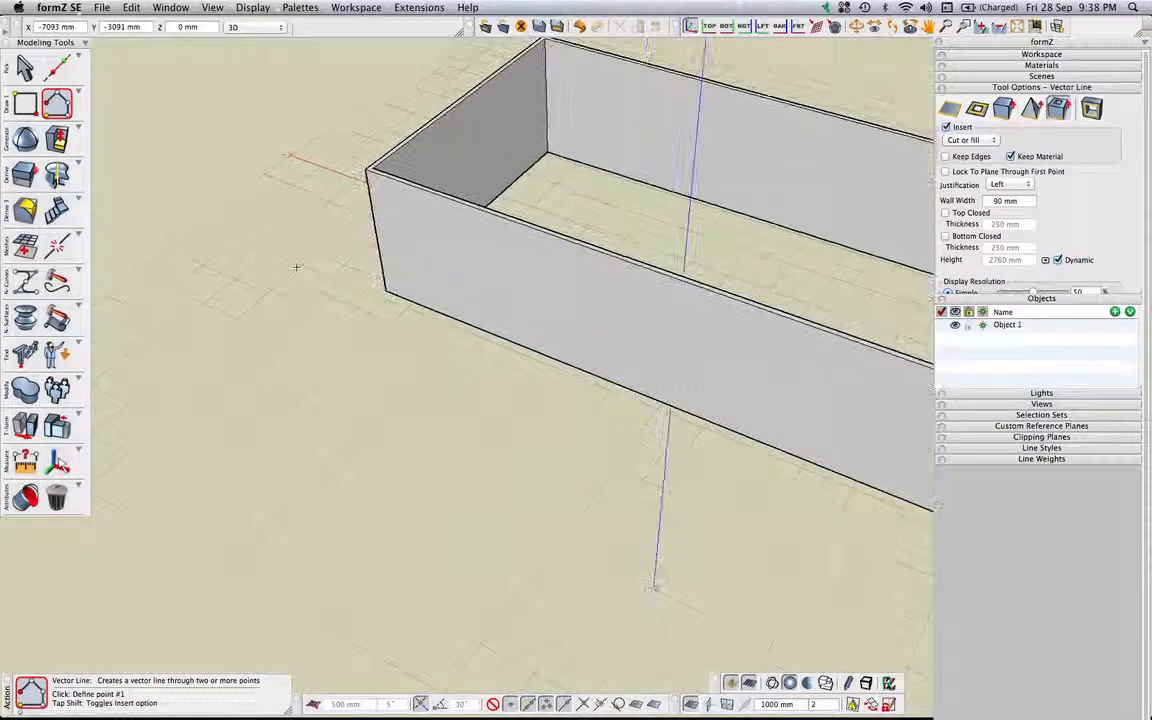
scroll(303, 263, down, 3)
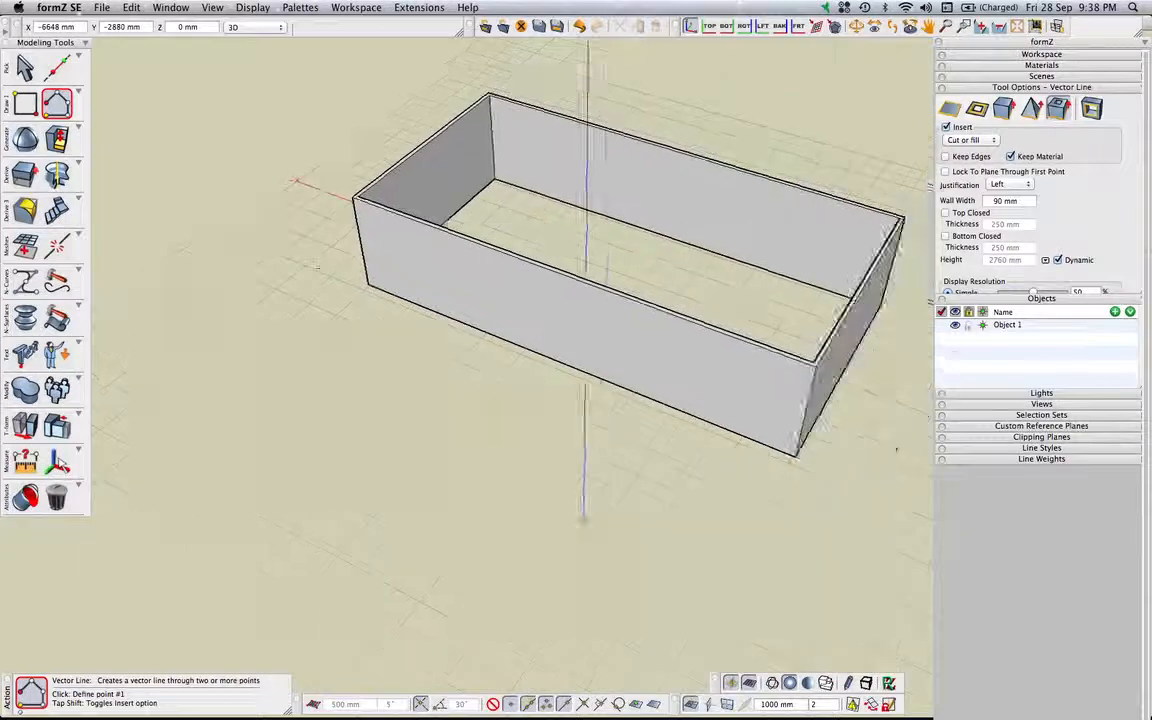
scroll(320, 300, up, 4)
scroll(328, 326, down, 3)
scroll(329, 327, up, 3)
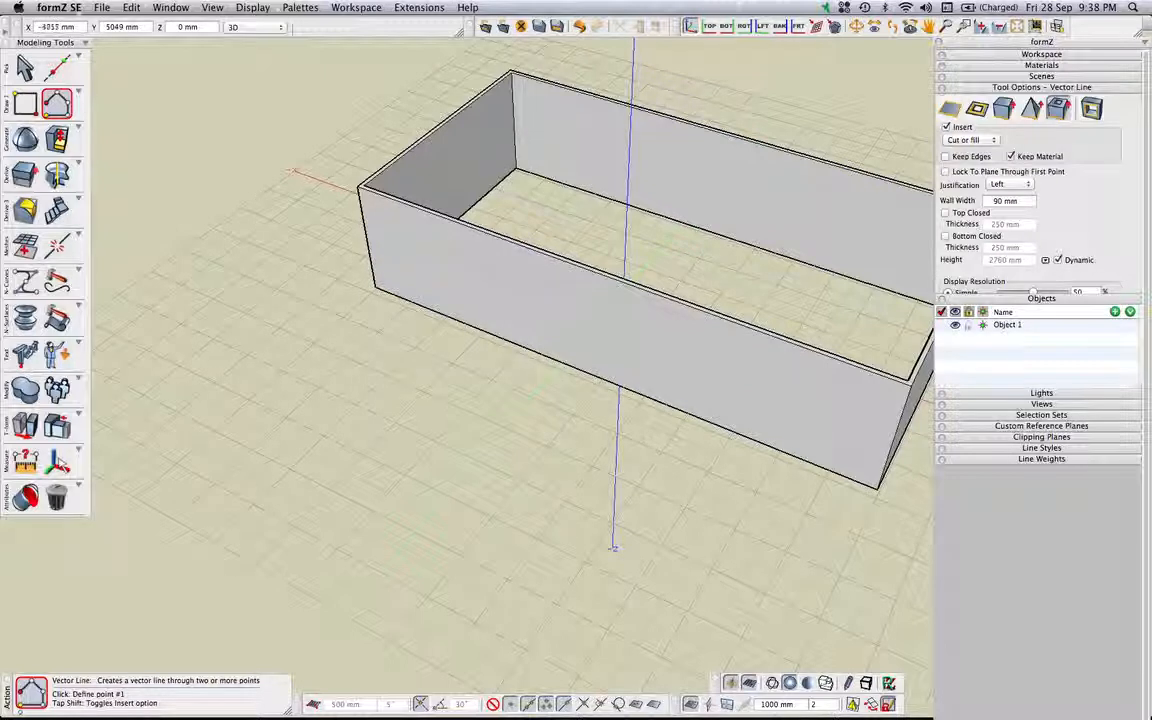
scroll(371, 387, up, 4)
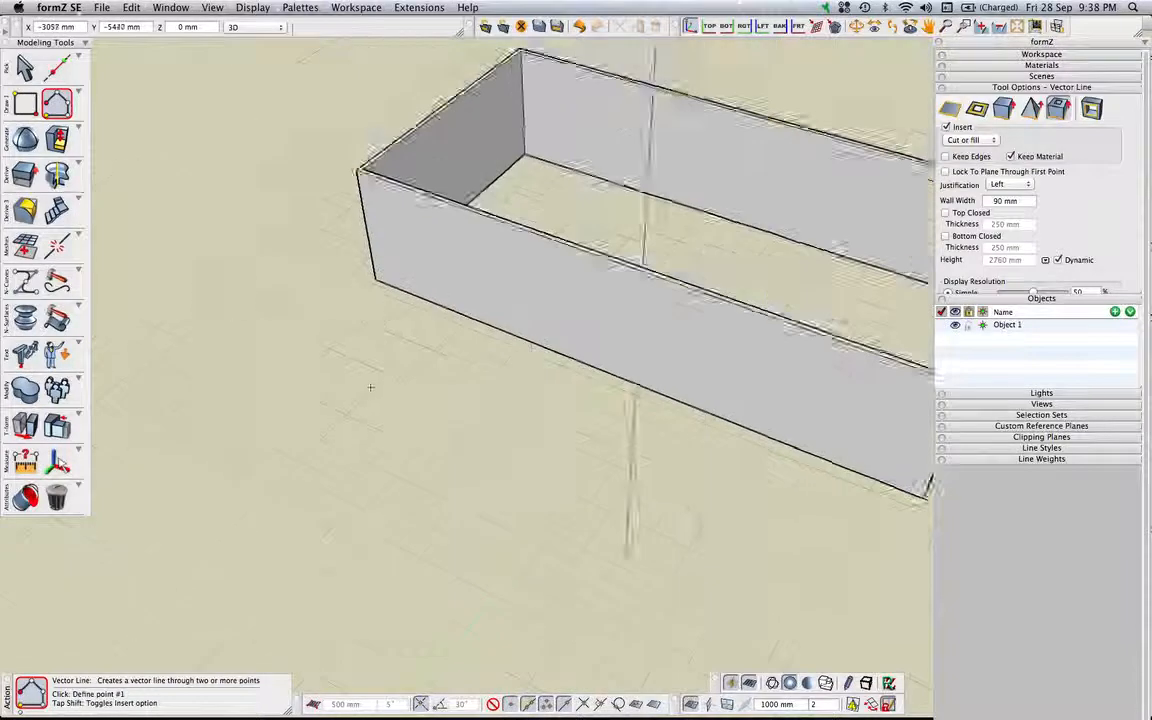
scroll(371, 387, down, 7)
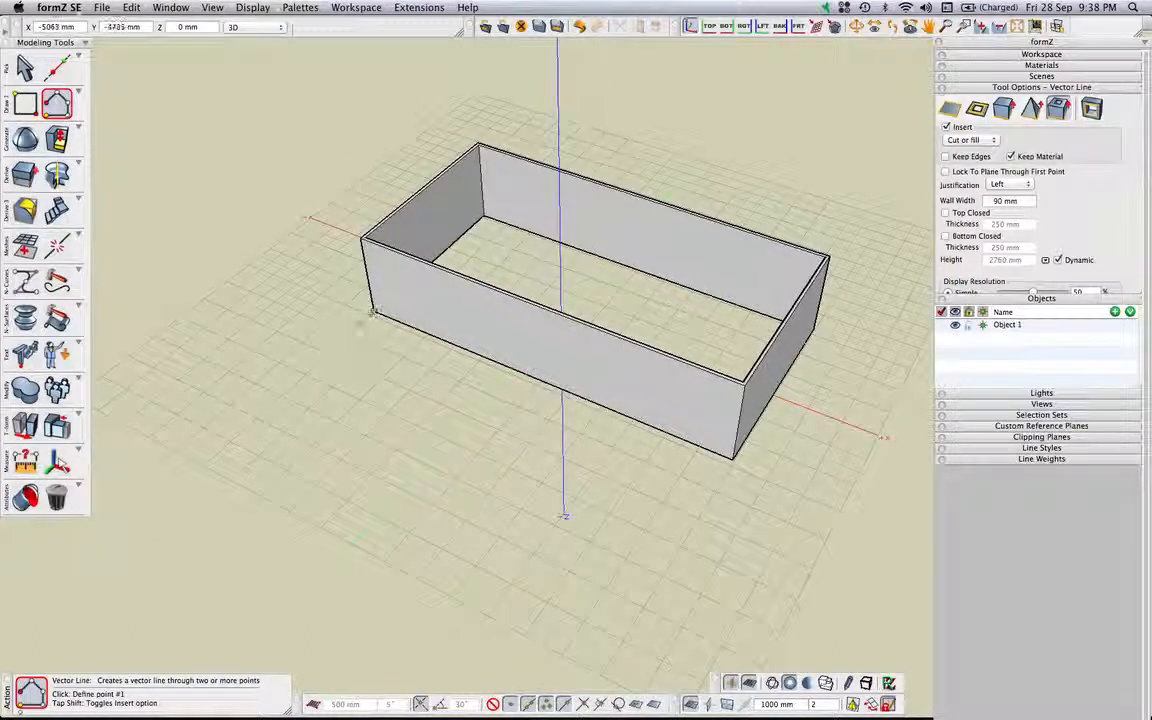
scroll(371, 312, down, 1)
scroll(371, 312, up, 6)
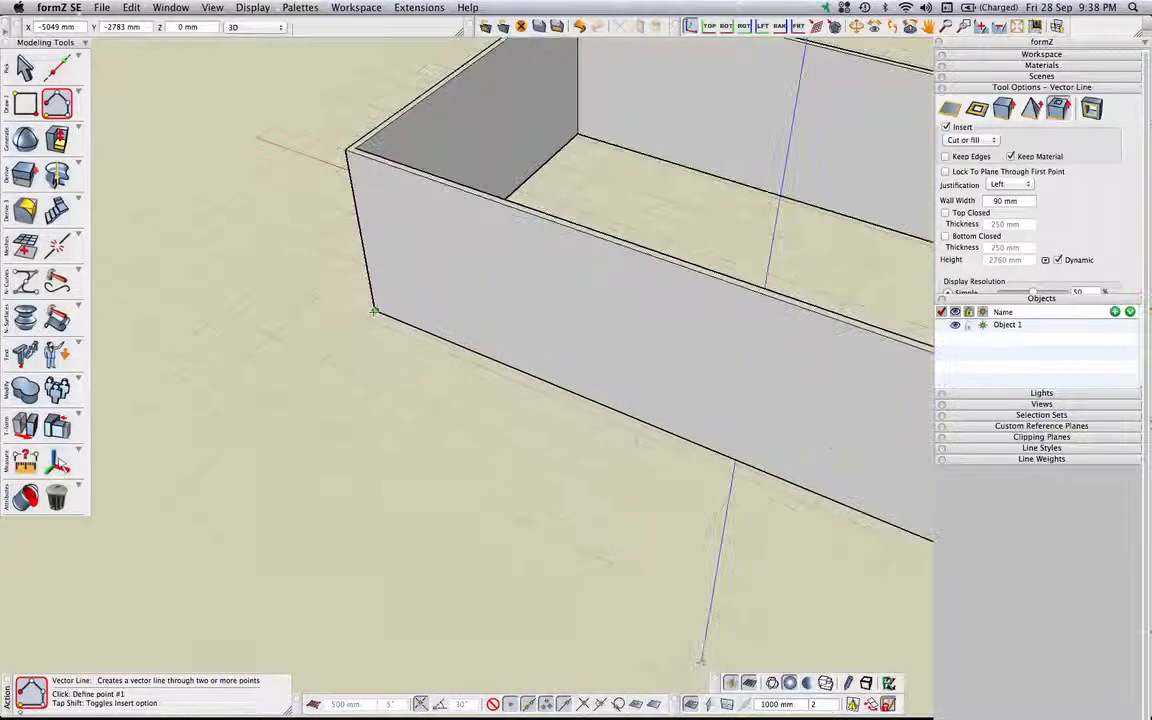
- Start a wall line at the shell's bottom front corner on the negative X end and set its justification to Right
click(373, 312)
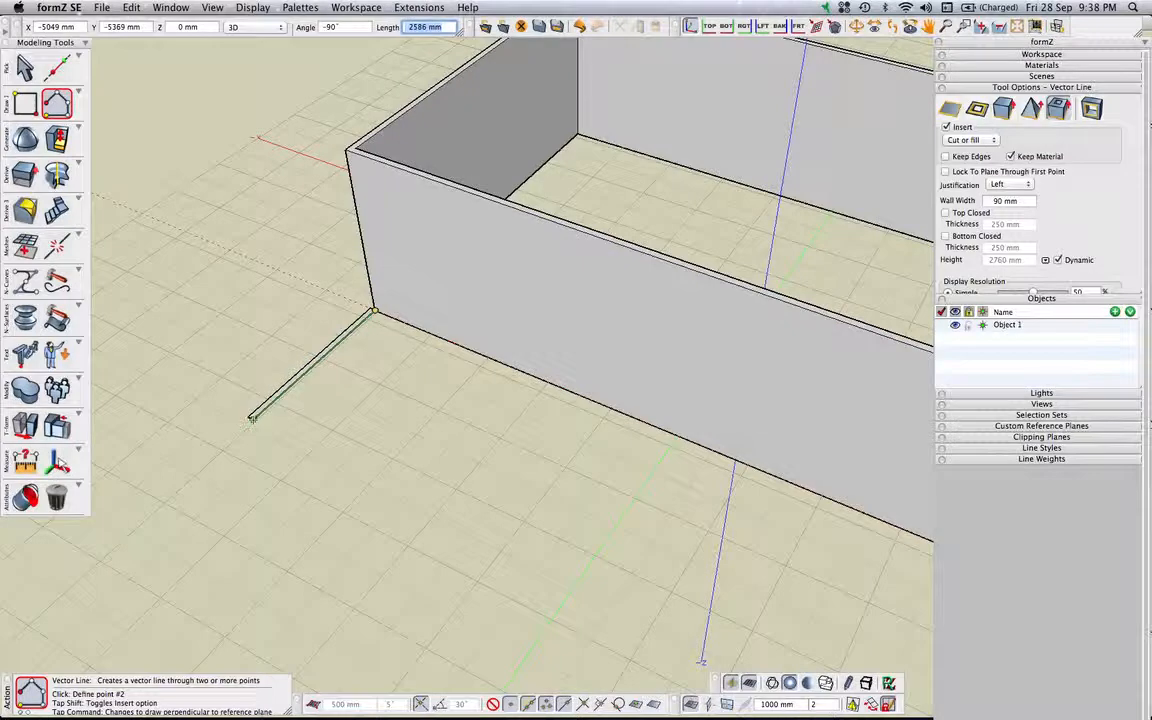
scroll(252, 417, down, 4)
scroll(251, 418, up, 5)
scroll(252, 417, up, 6)
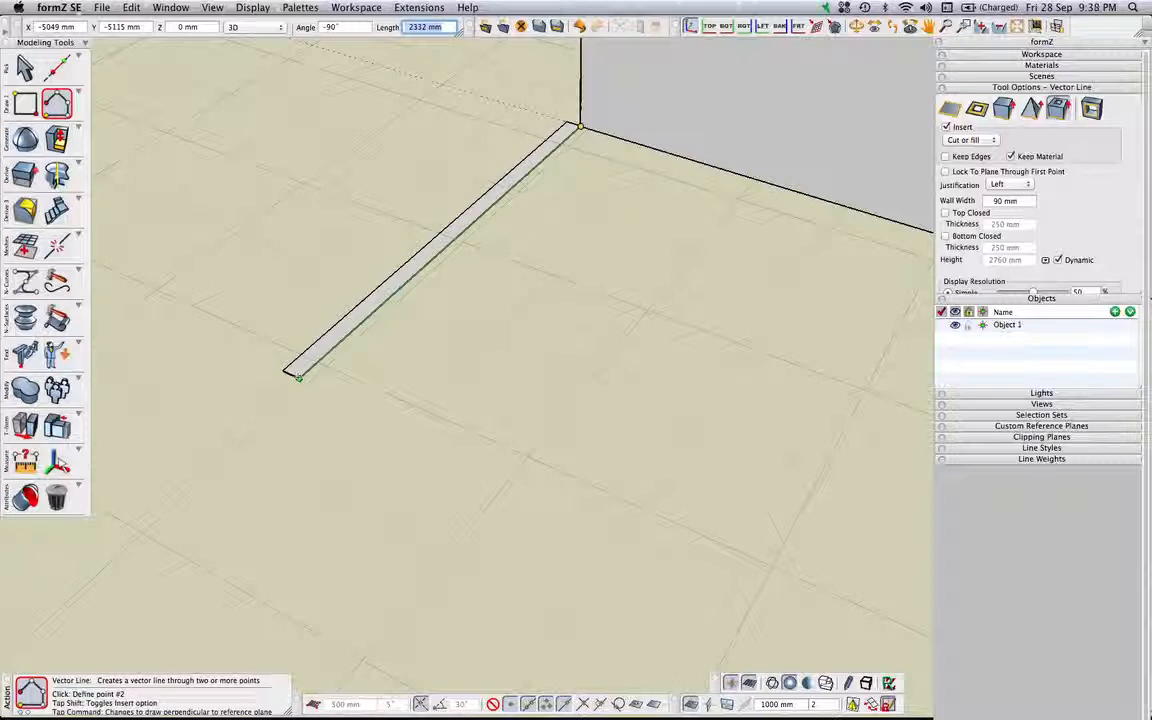
scroll(298, 378, down, 5)
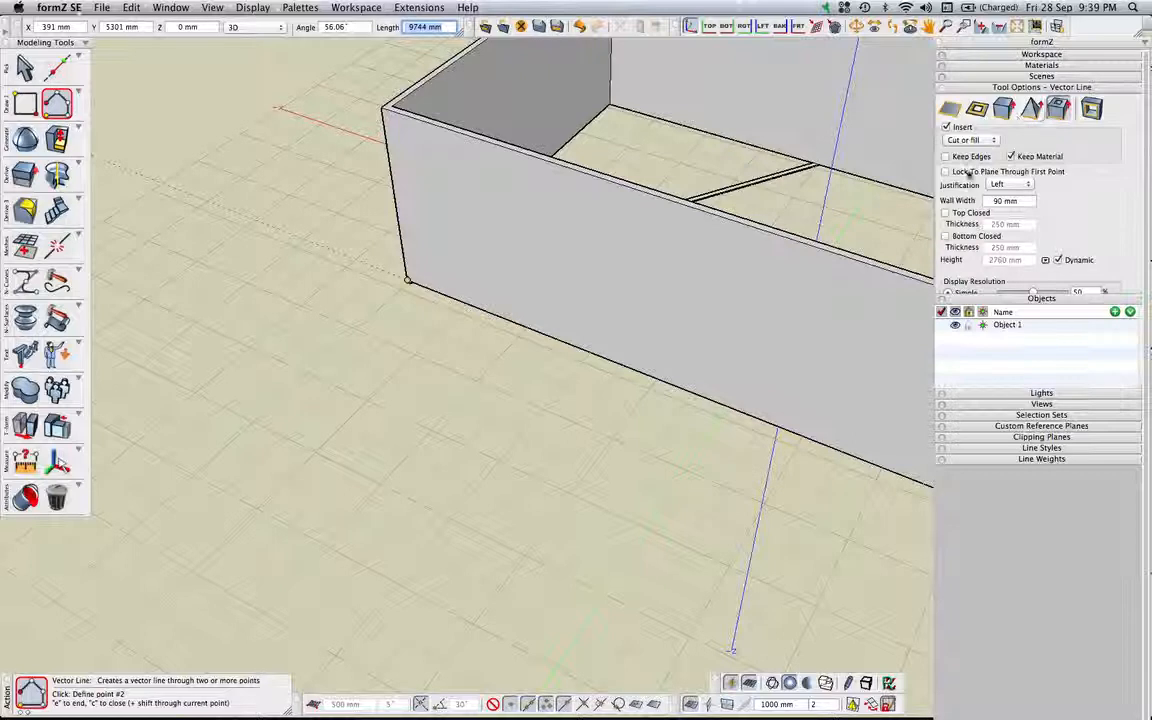
click(996, 187)
click(997, 202)
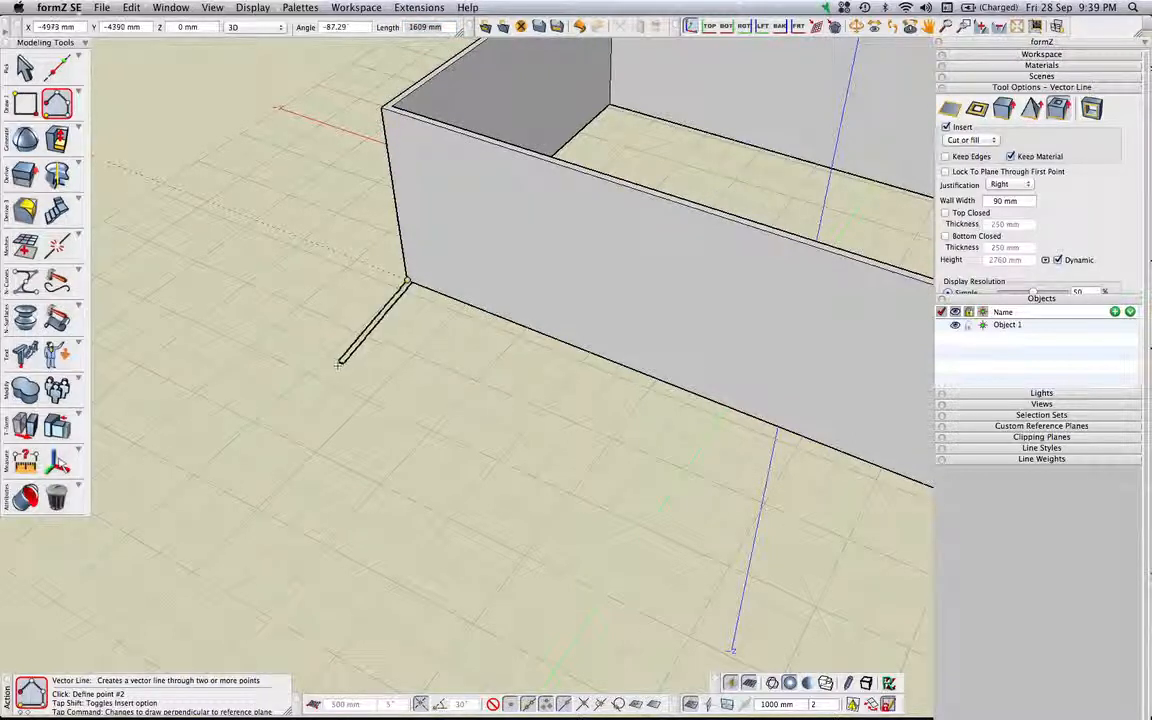
scroll(317, 361, down, 3)
scroll(317, 361, up, 5)
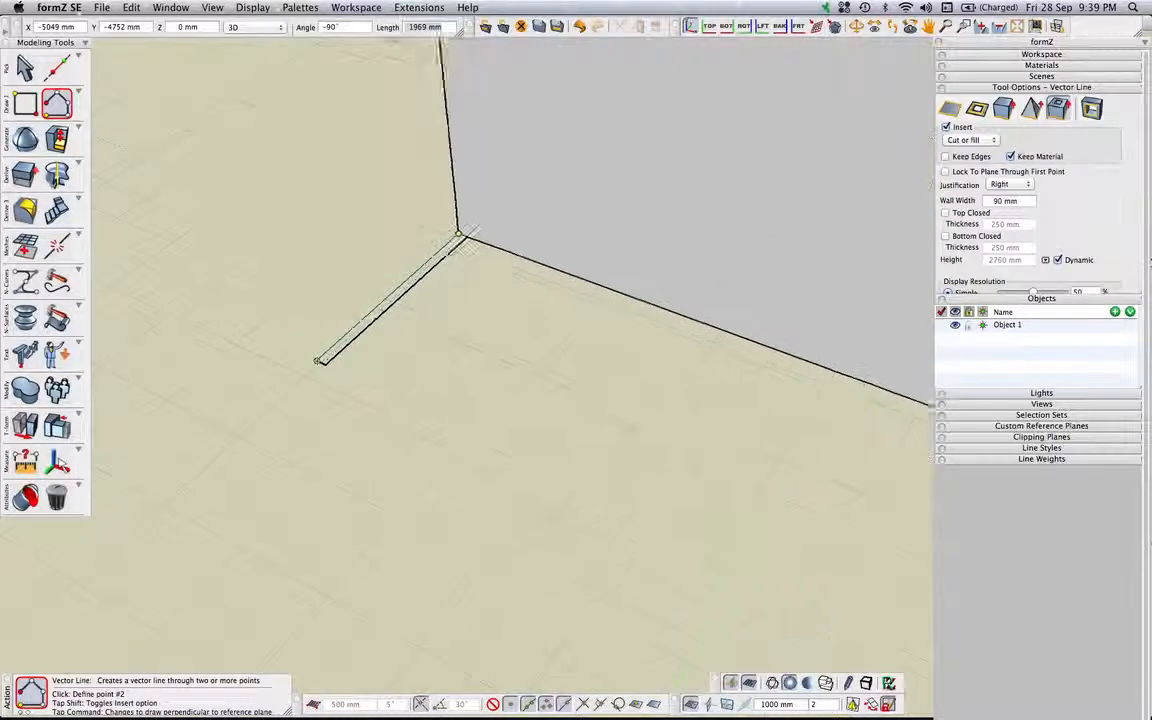
scroll(317, 361, down, 5)
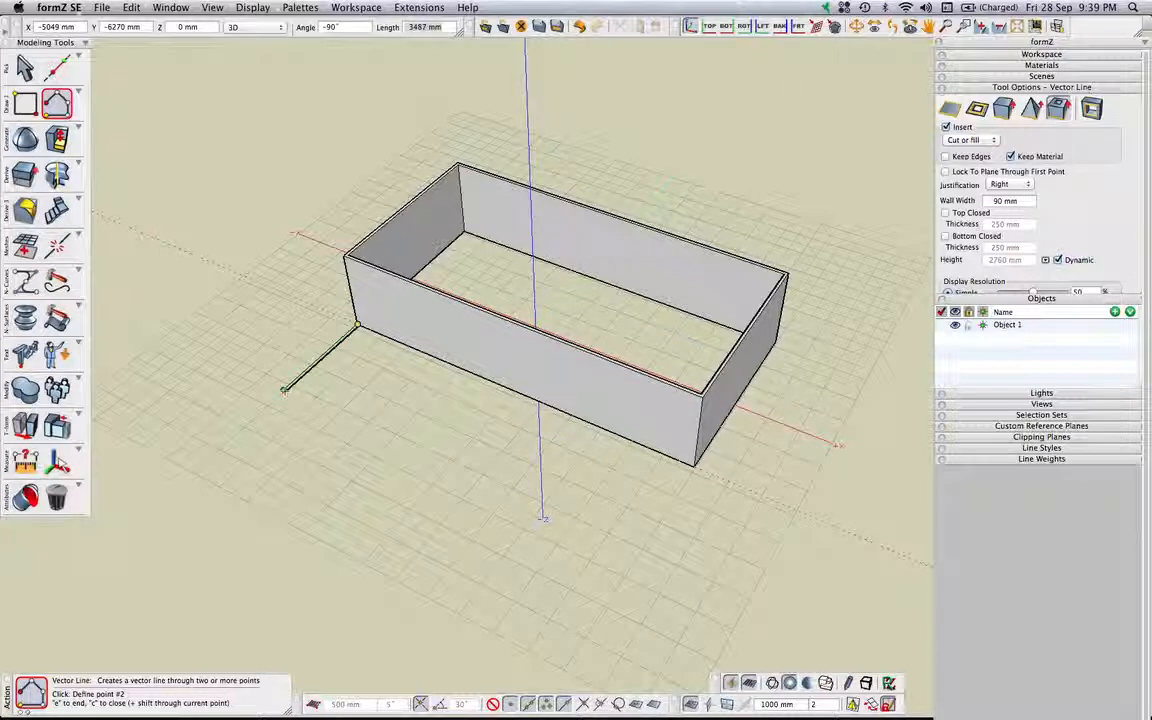
text(4500)
key(Return)
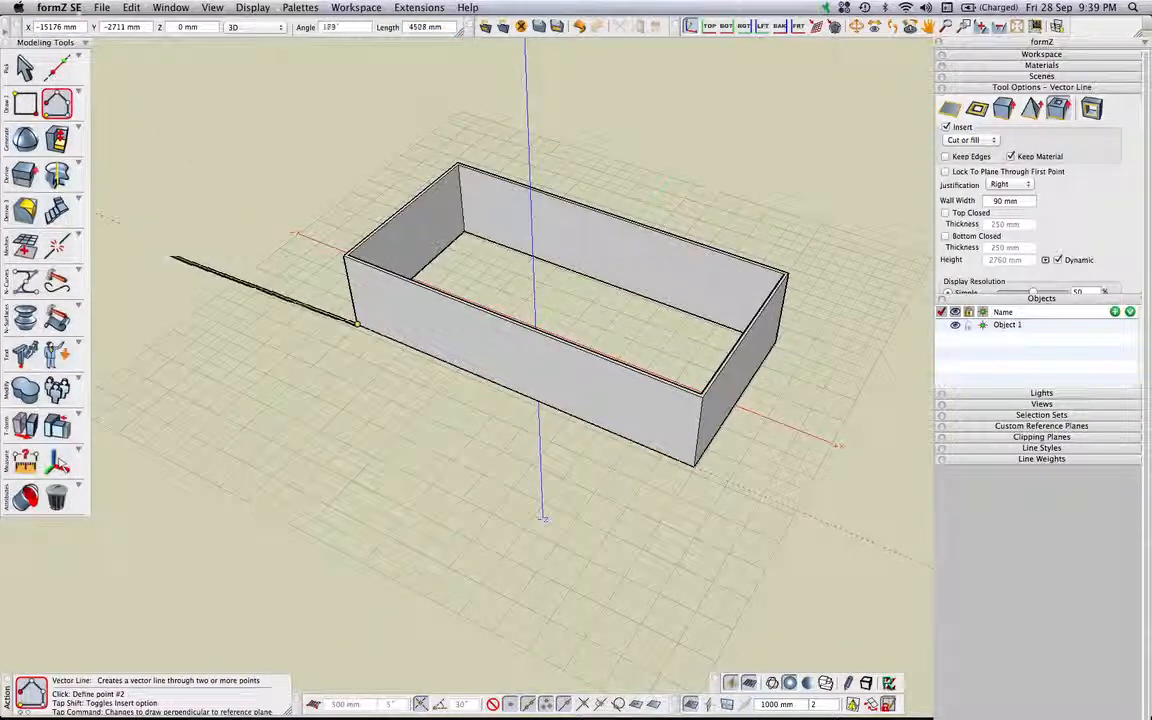
scroll(263, 402, down, 2)
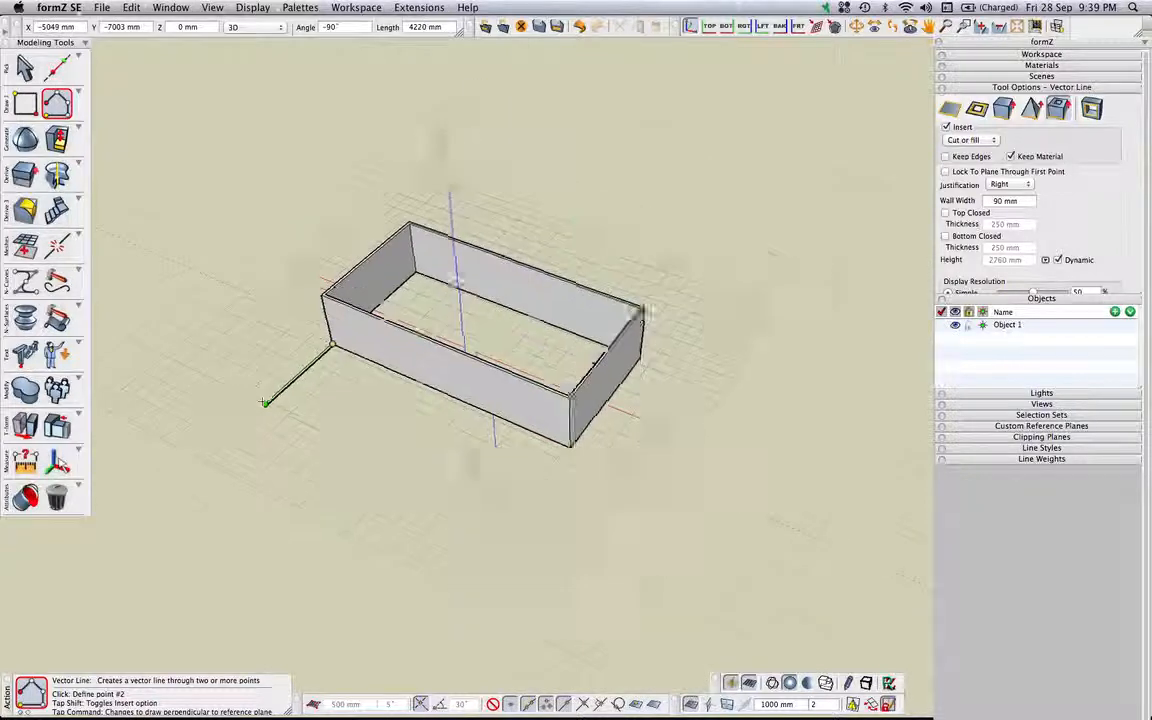
scroll(263, 402, up, 4)
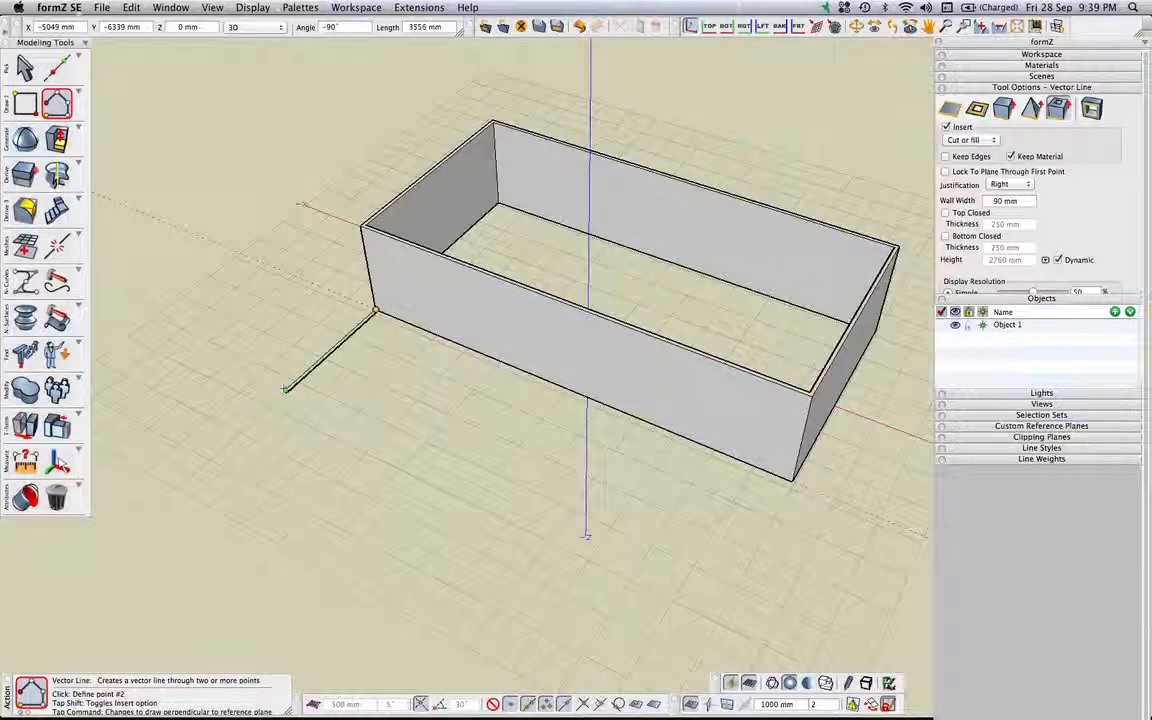
text(4500)
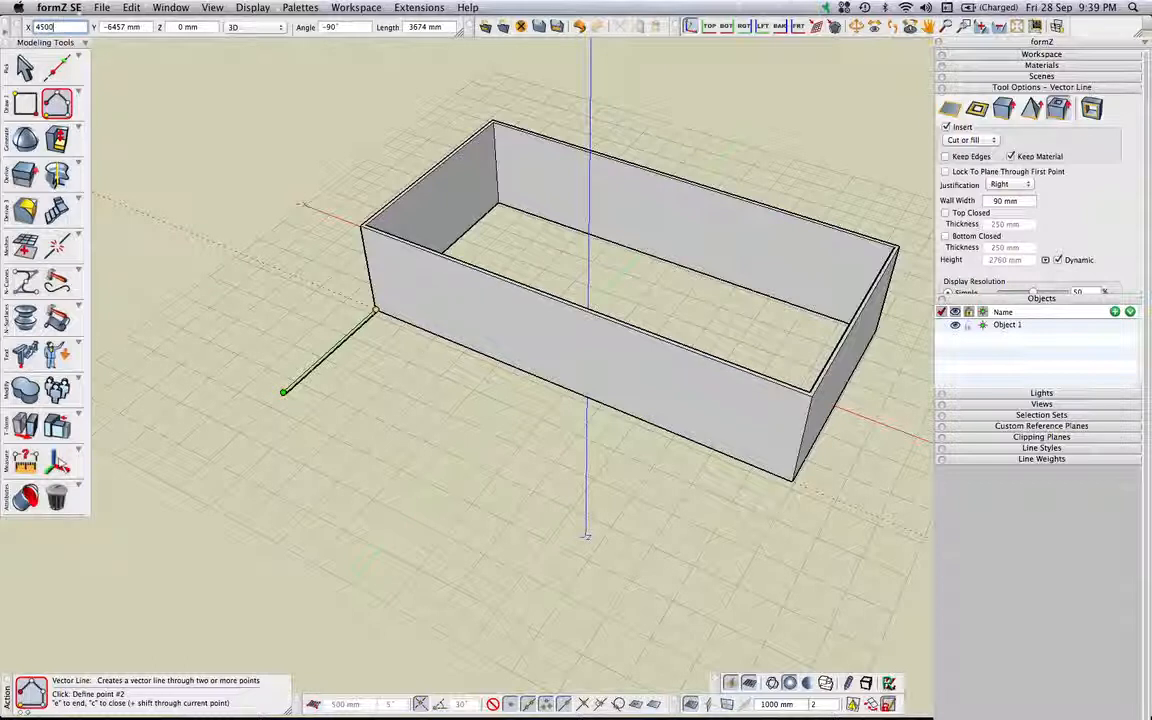
key(Return)
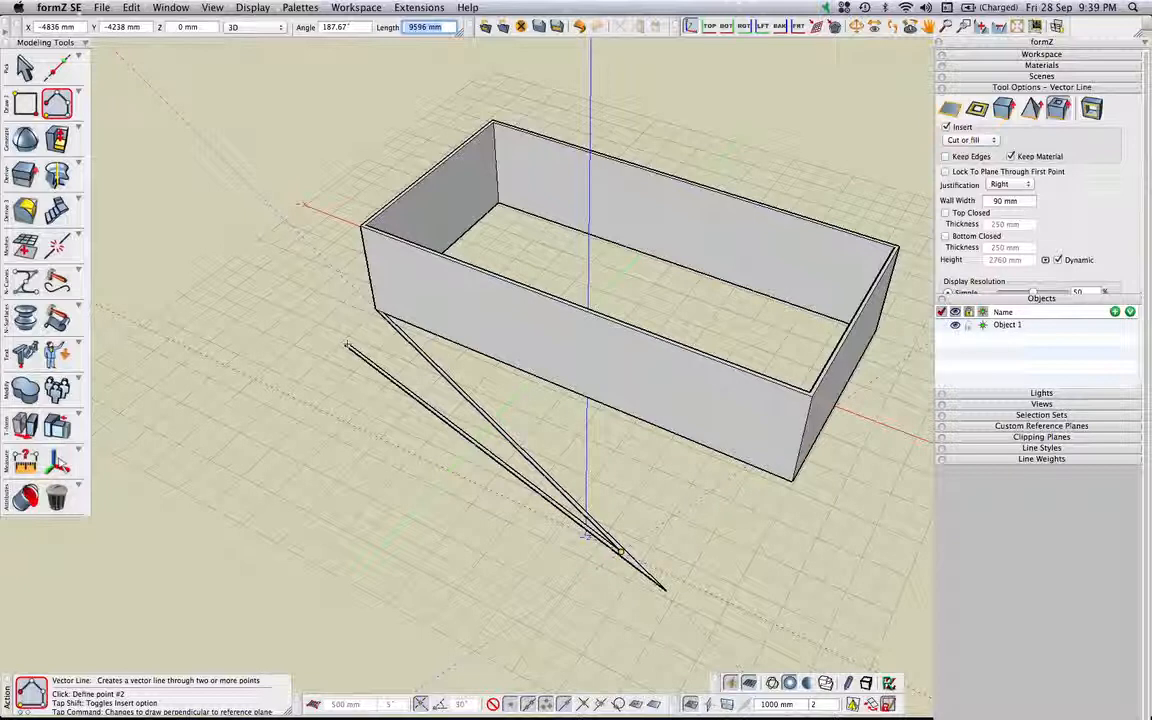
key(super+z)
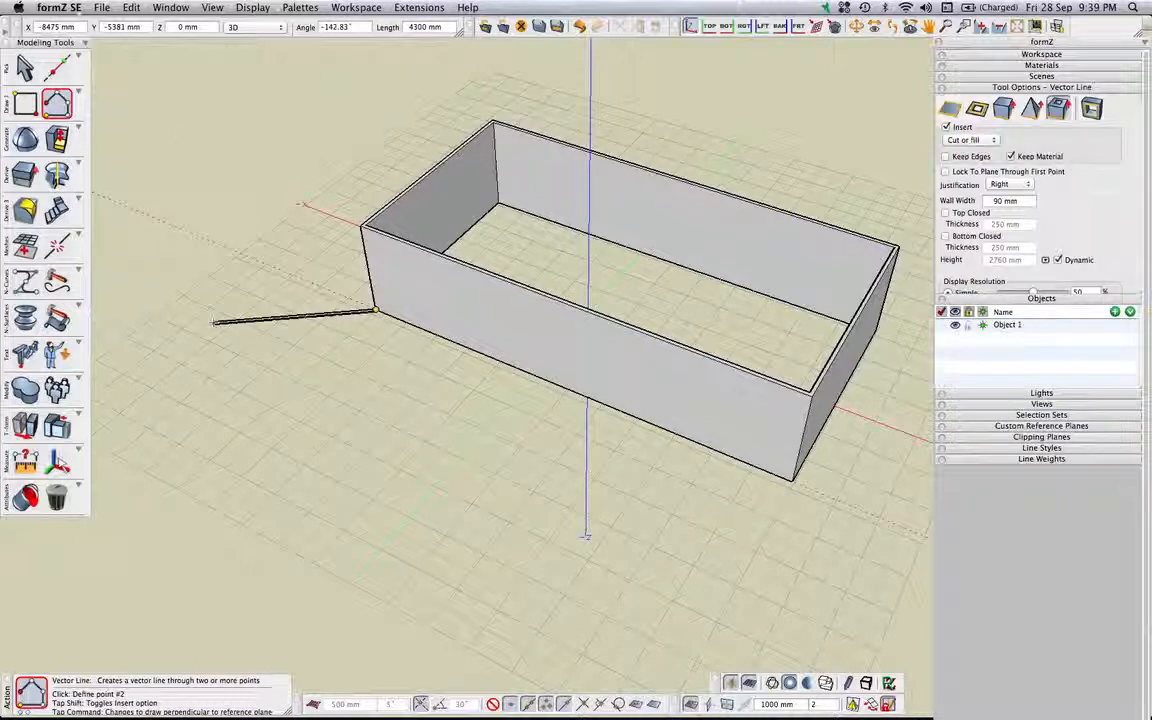
key(Escape)
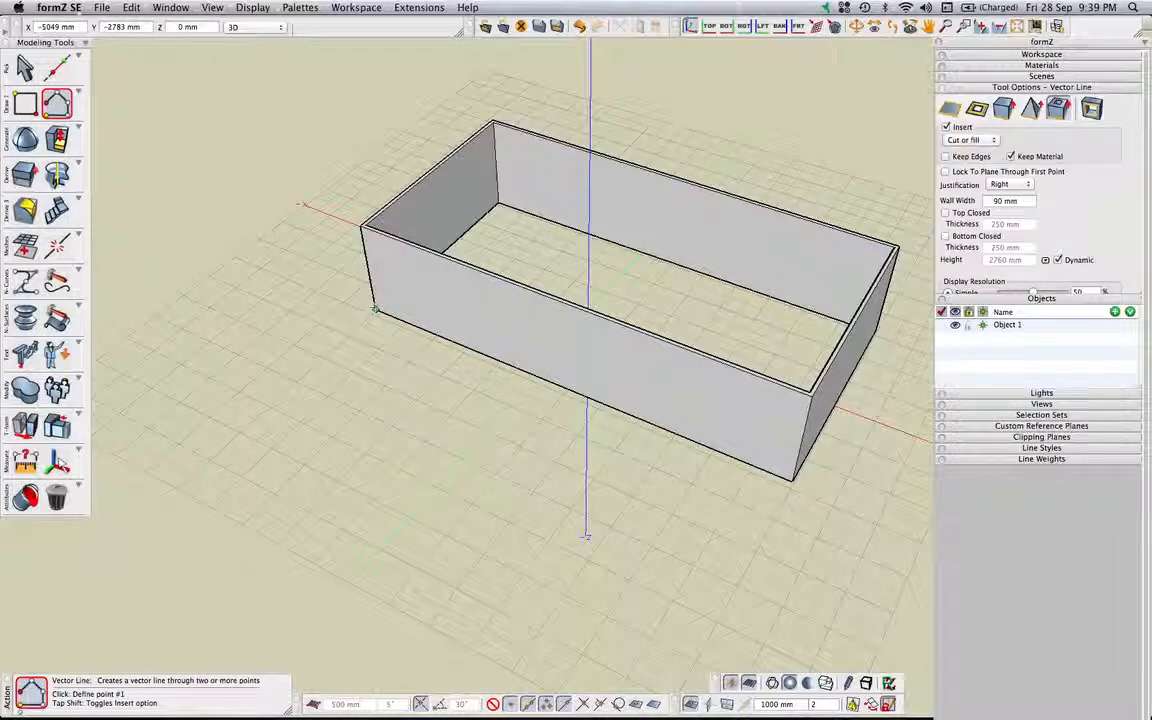
- Draw a wall line from the shell's bottom front corner: 4500 mm outward, 4500 mm parallel to the front wall, and back to that wall
click(375, 309)
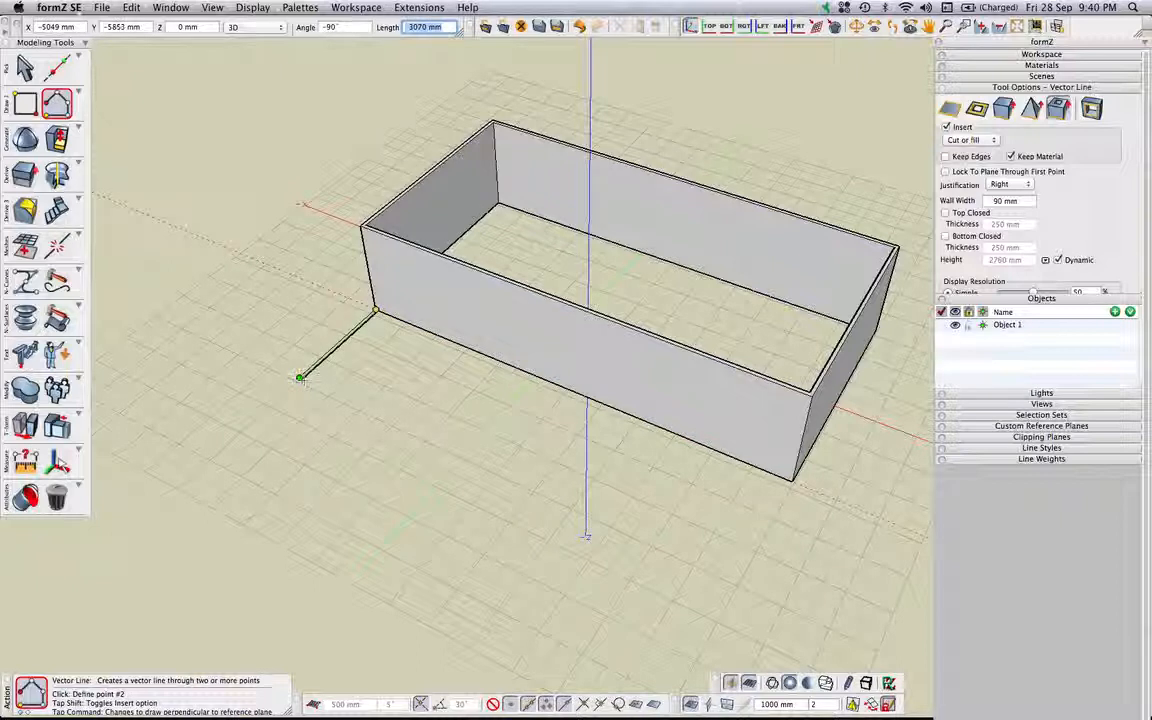
text(4500)
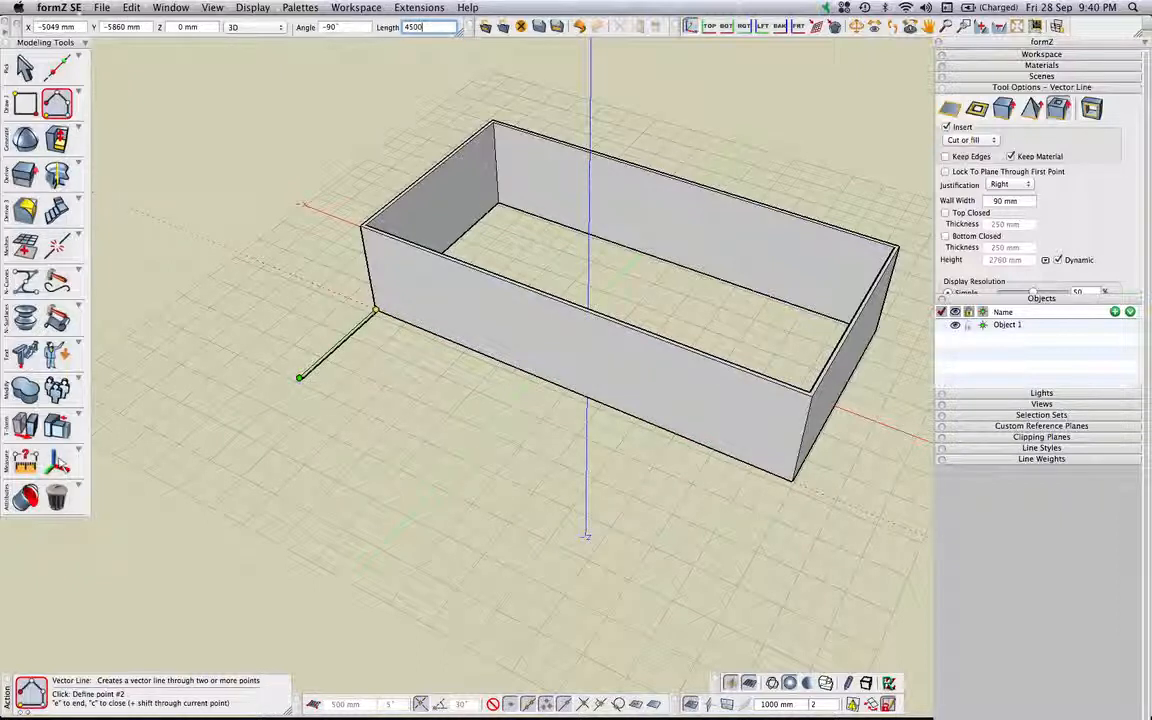
key(Return)
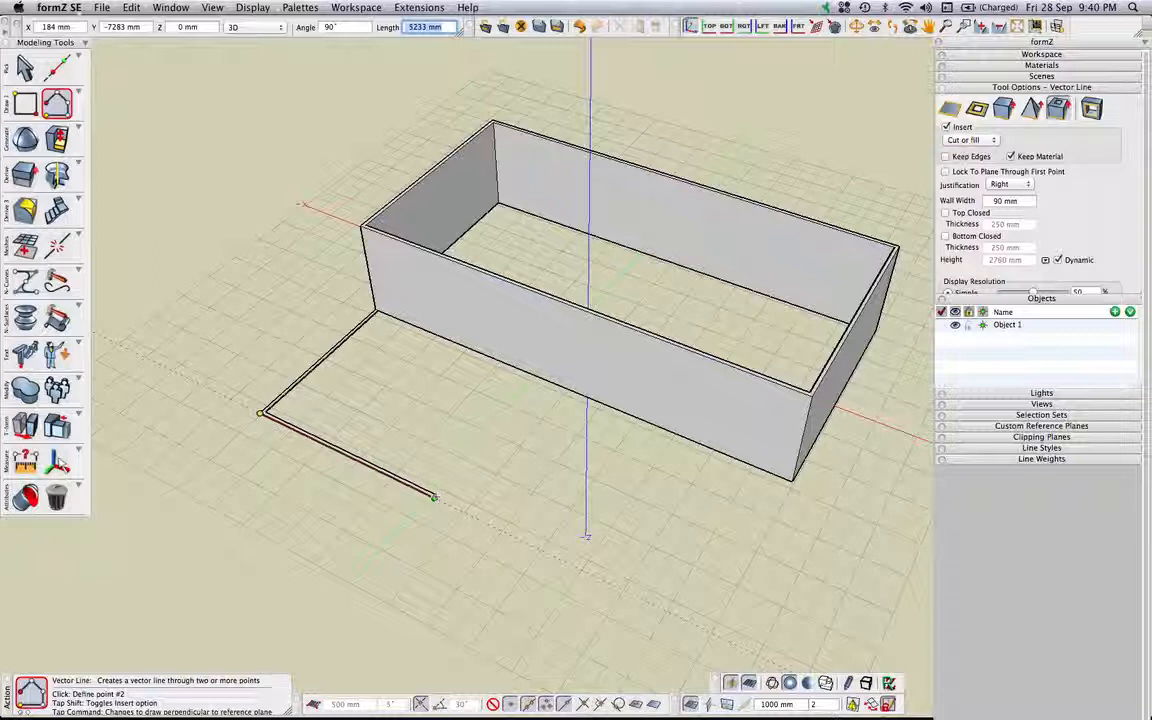
text(4500)
key(Return)
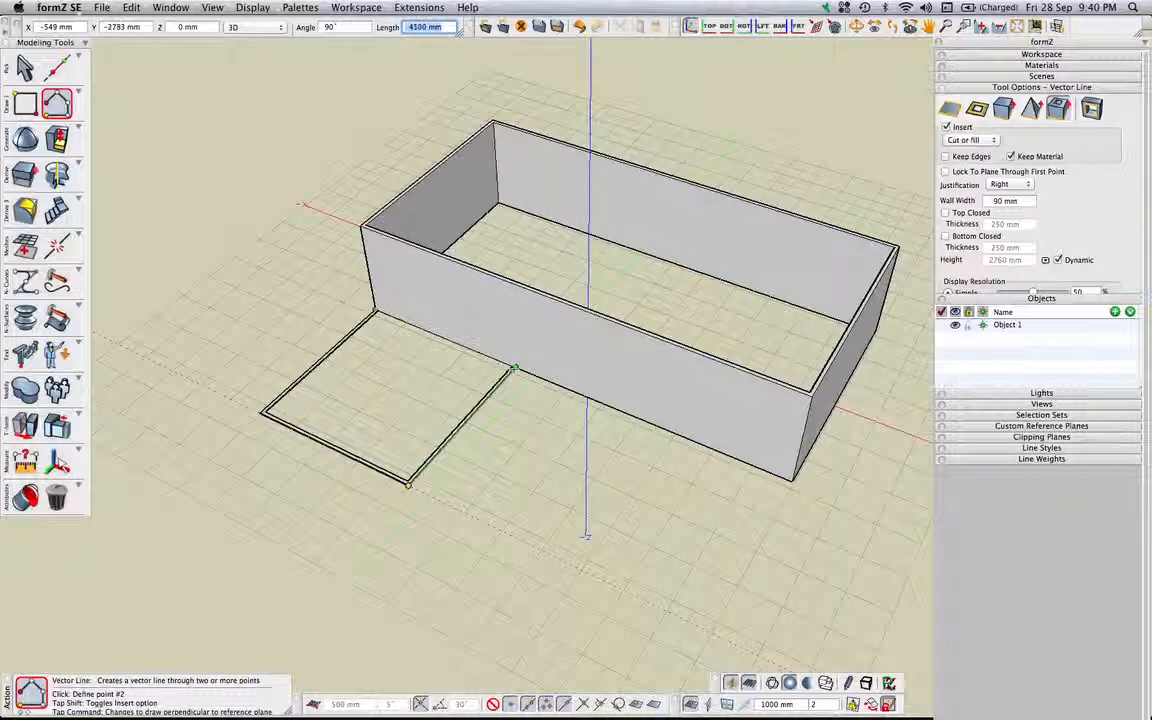
click(513, 369)
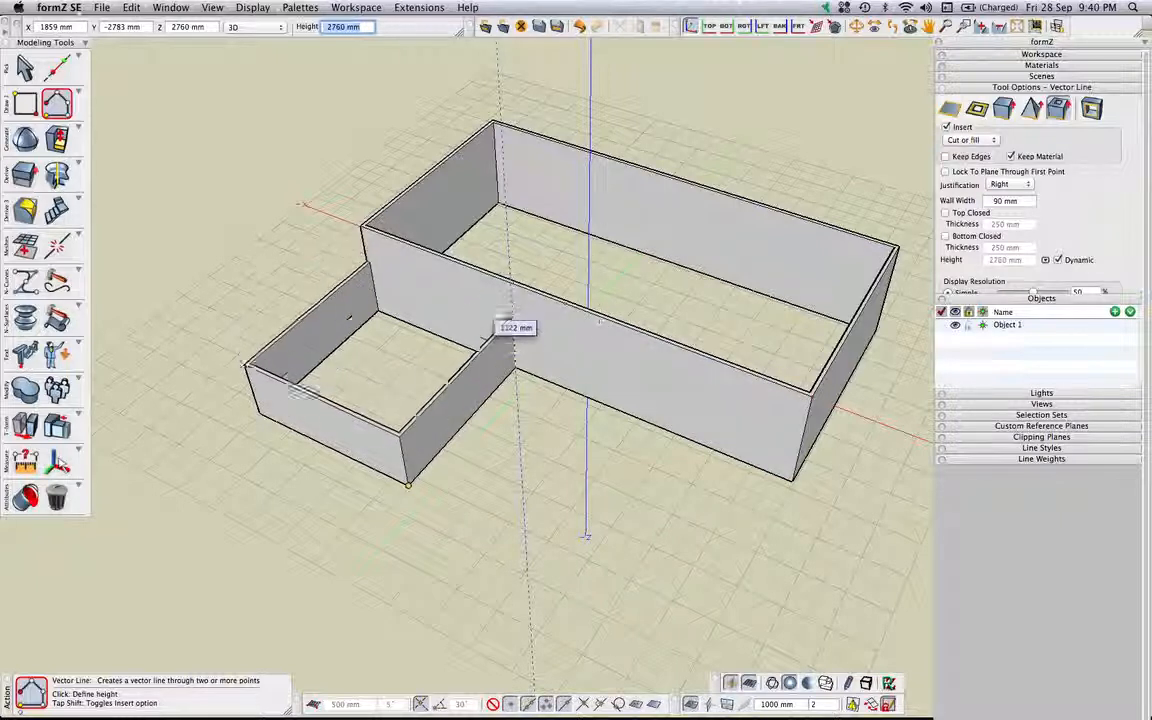
- Raise the new walls to 2760 mm by snapping to the top of the existing front wall, and deselect them
scroll(579, 336, up, 8)
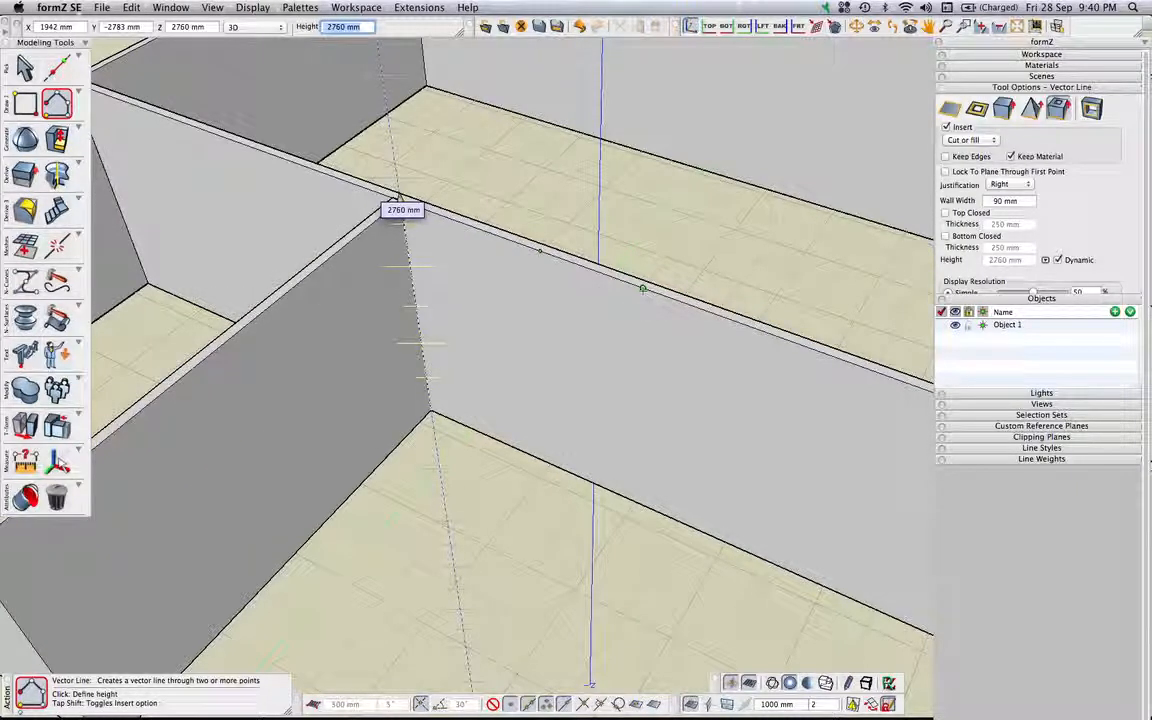
click(642, 288)
scroll(572, 375, up, 2)
scroll(572, 375, down, 10)
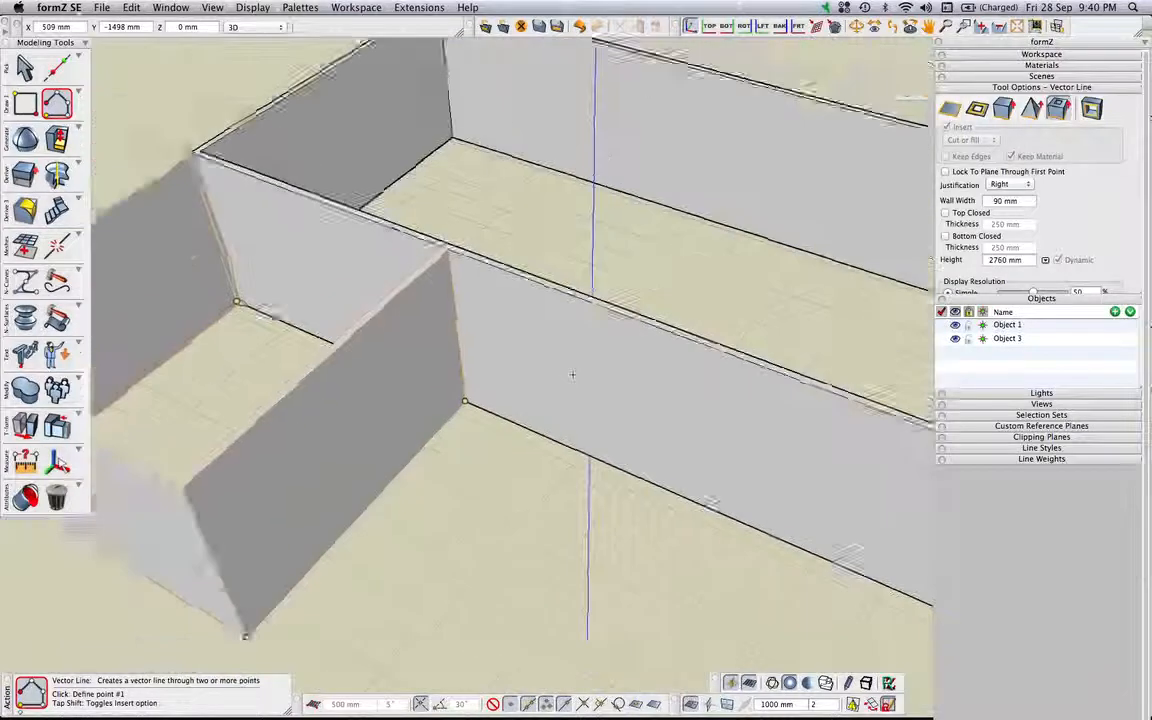
scroll(572, 375, down, 2)
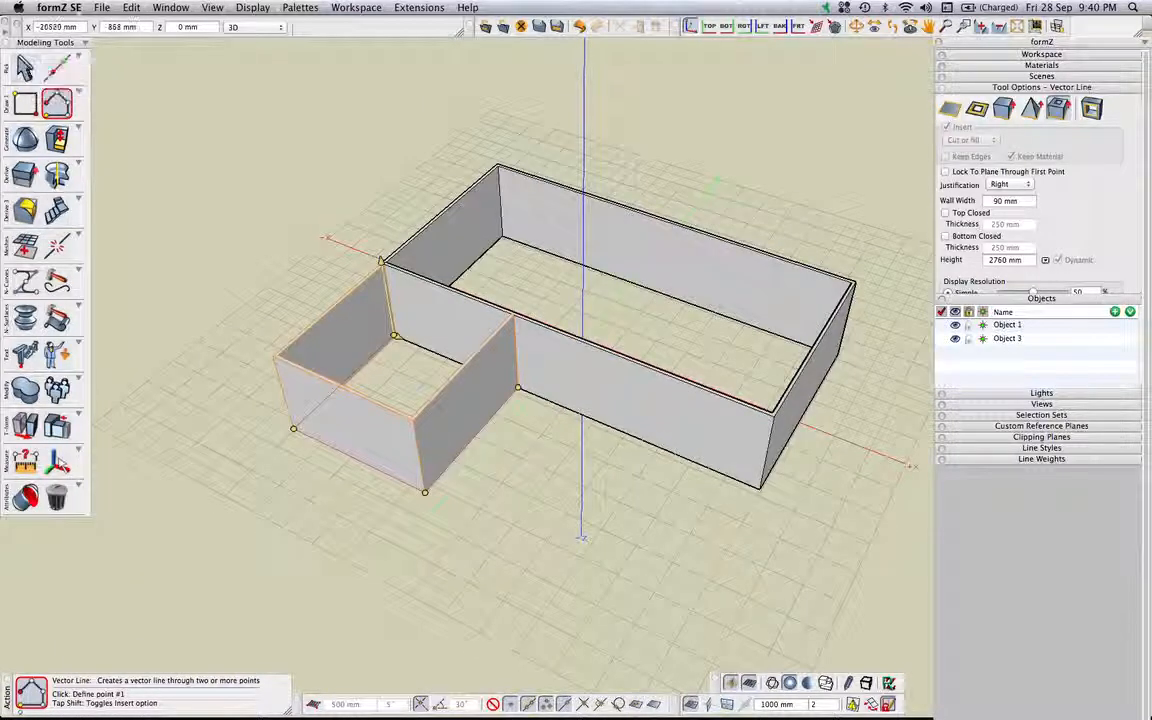
click(175, 88)
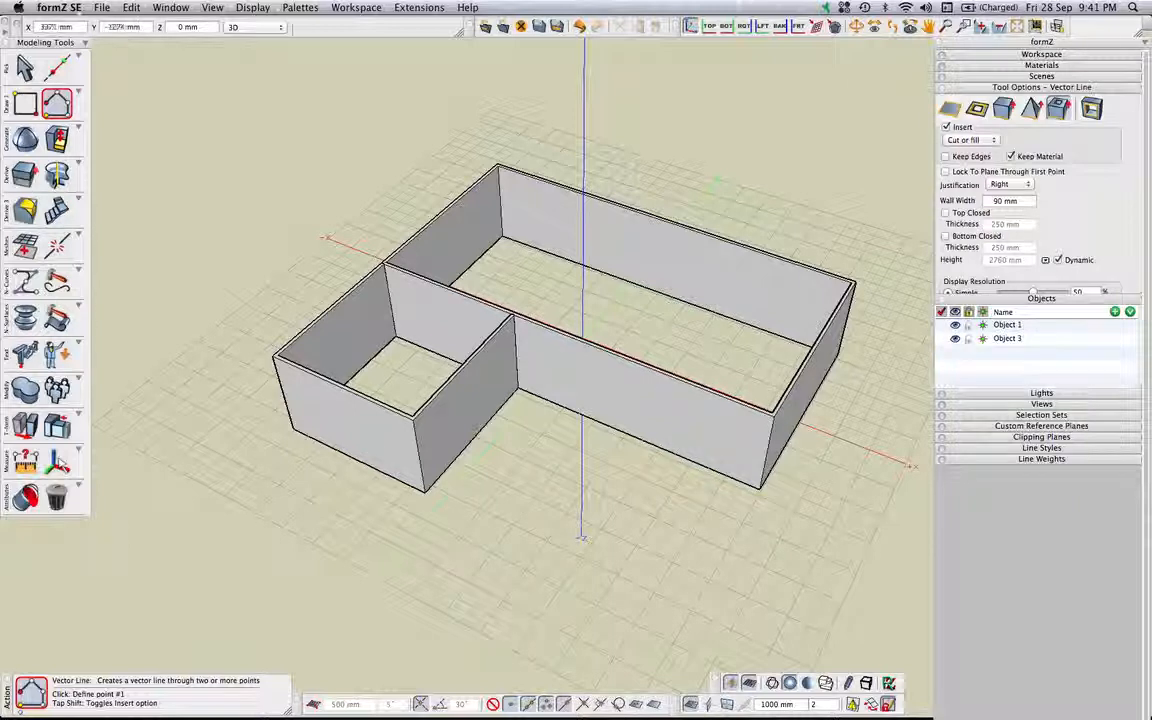
- Union the 12000 x 6000 mm shell with the extension walls without keeping edges
middle_drag(577, 303, 572, 268)
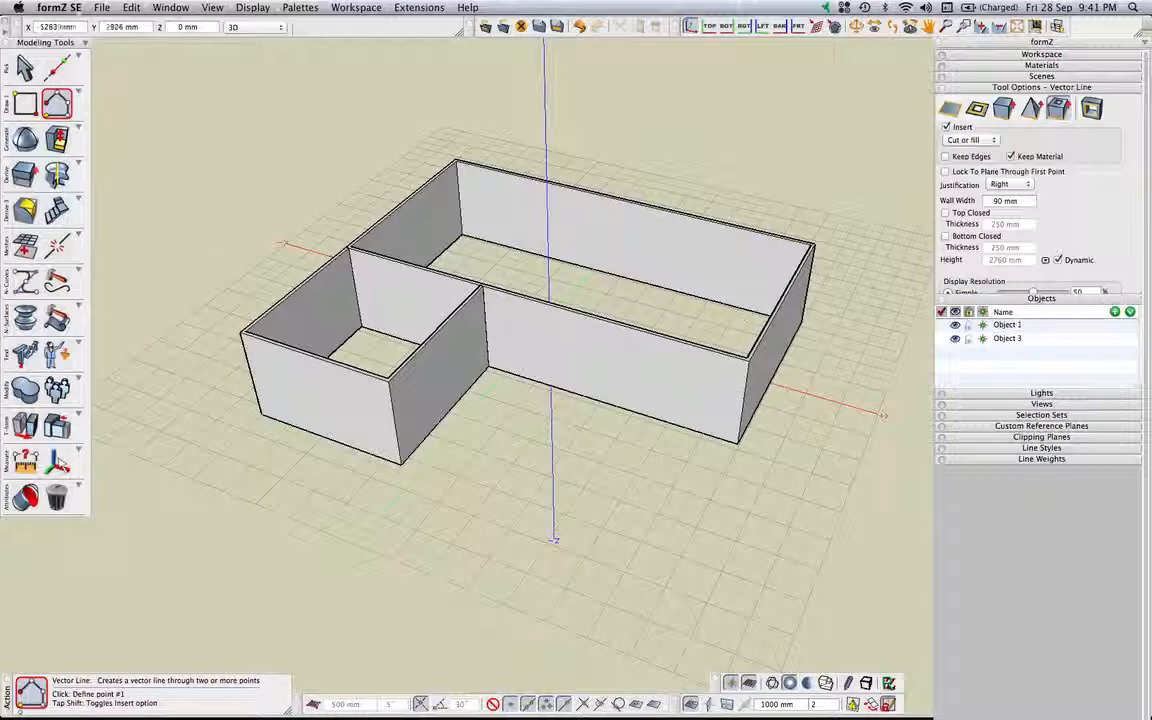
mouse_move(24, 68)
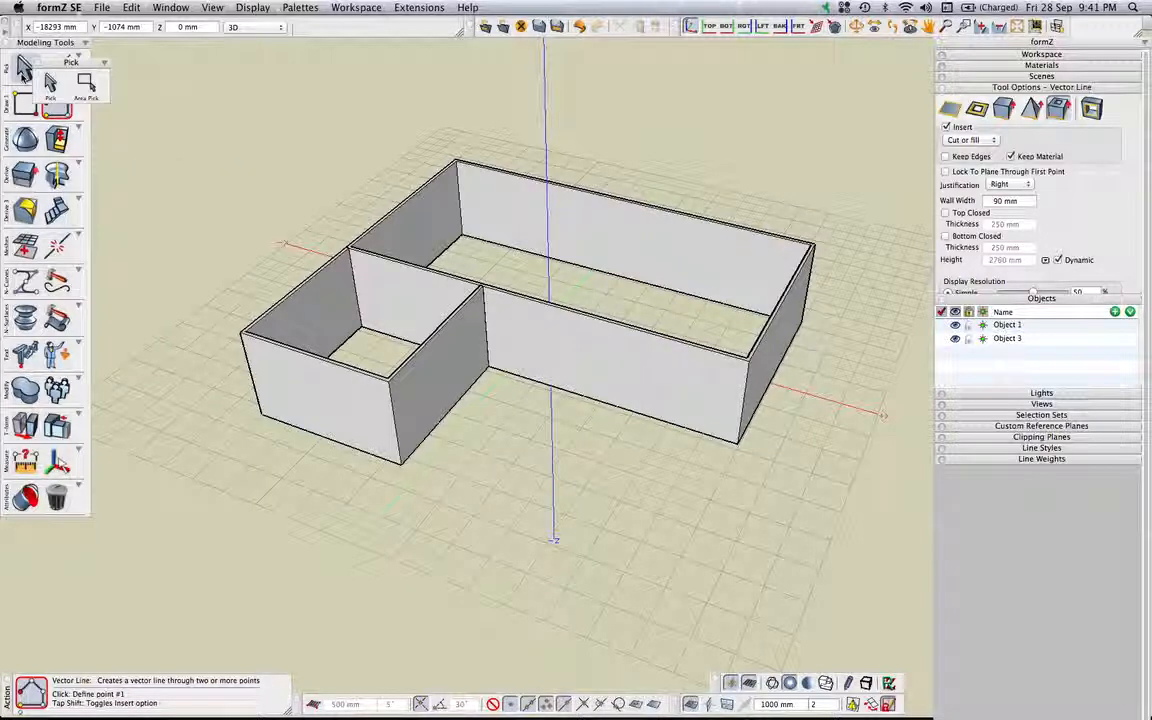
mouse_move(22, 392)
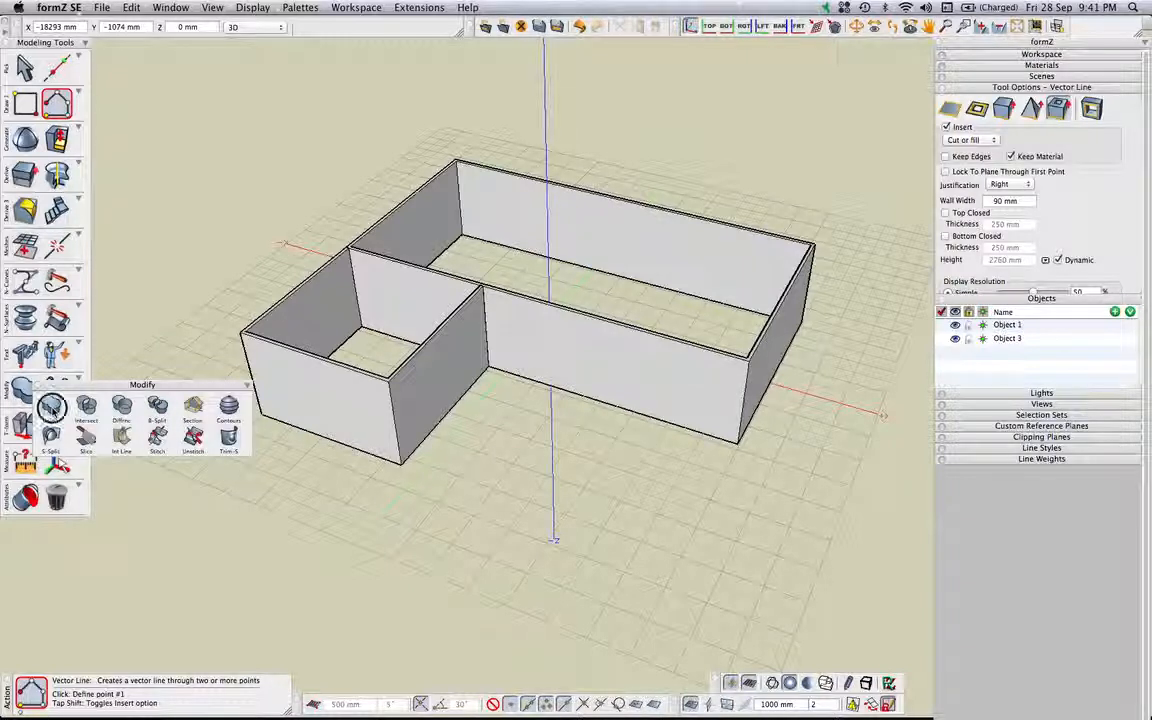
click(51, 405)
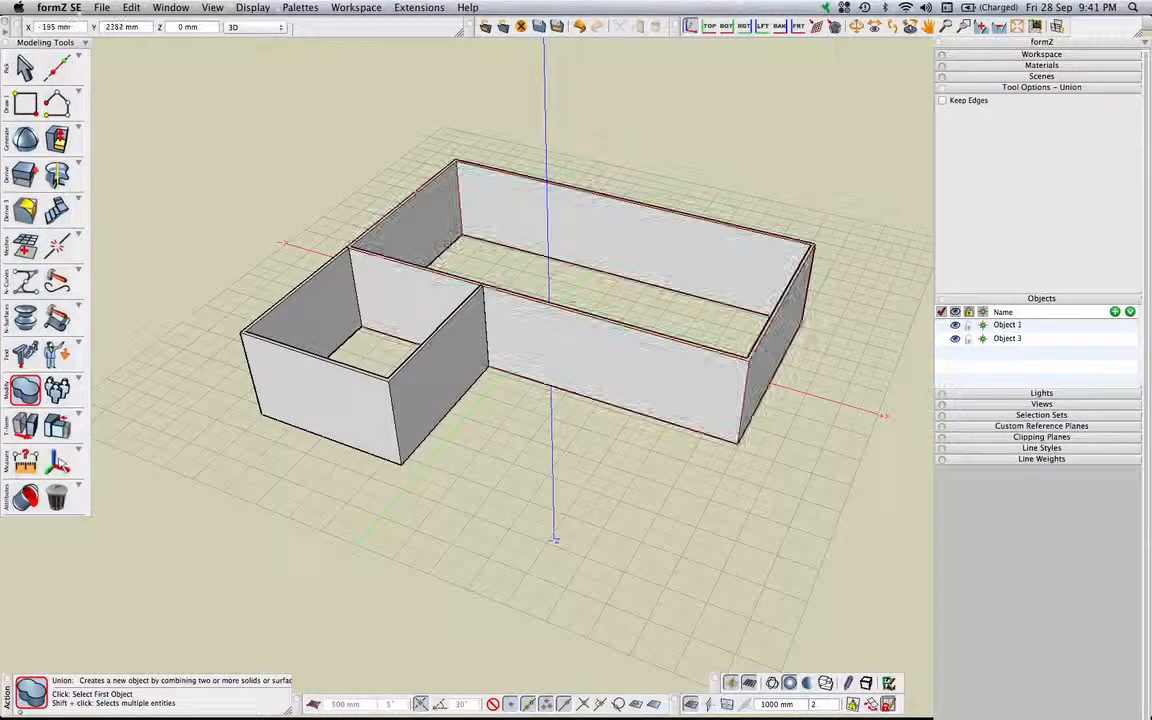
click(578, 318)
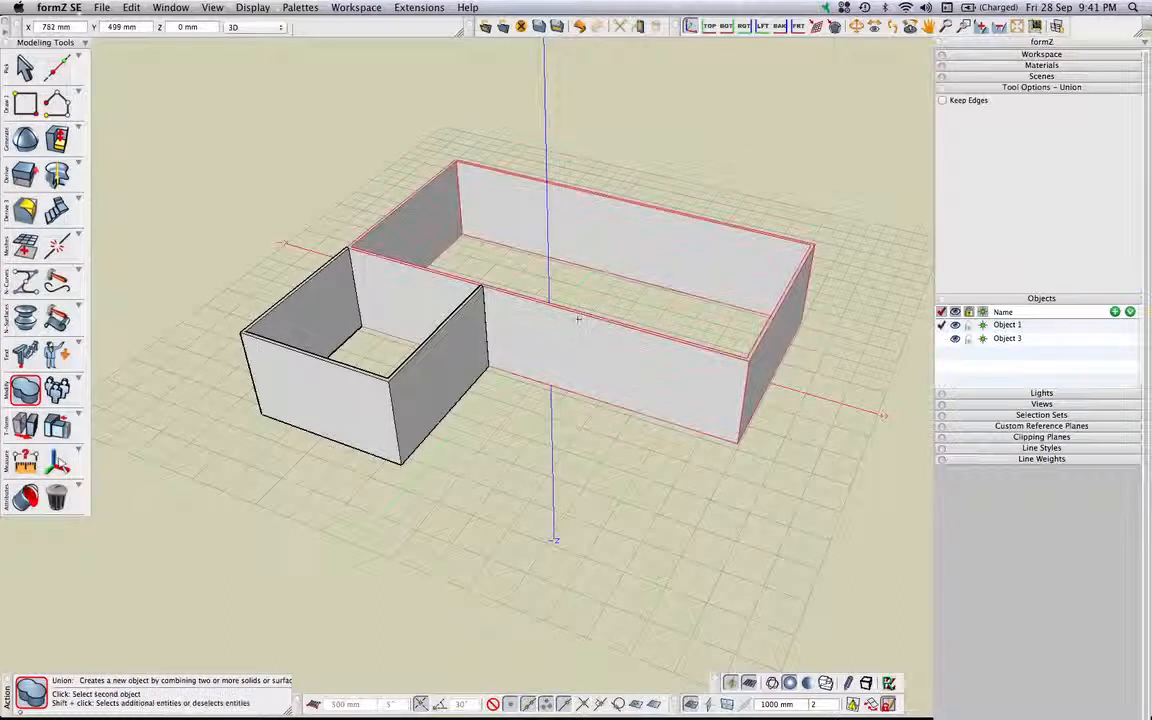
click(464, 318)
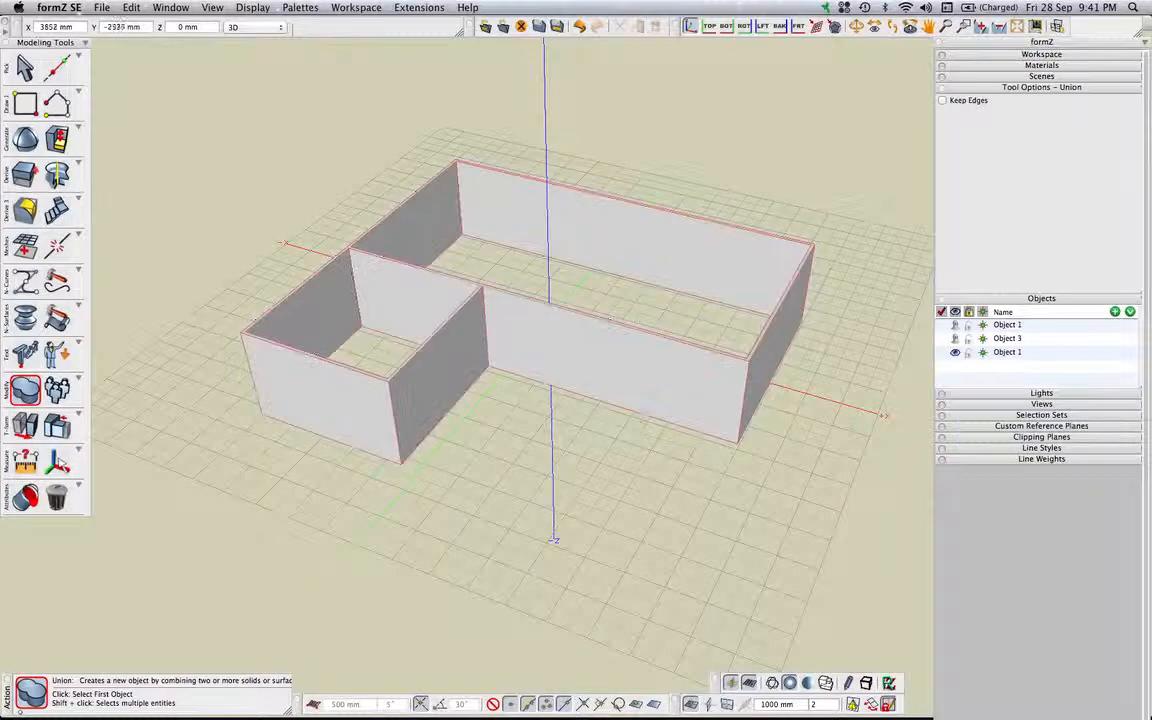
- Examine the top of the junction where the extension's side wall meets the shell's front wall
scroll(486, 281, down, 2)
scroll(486, 283, up, 8)
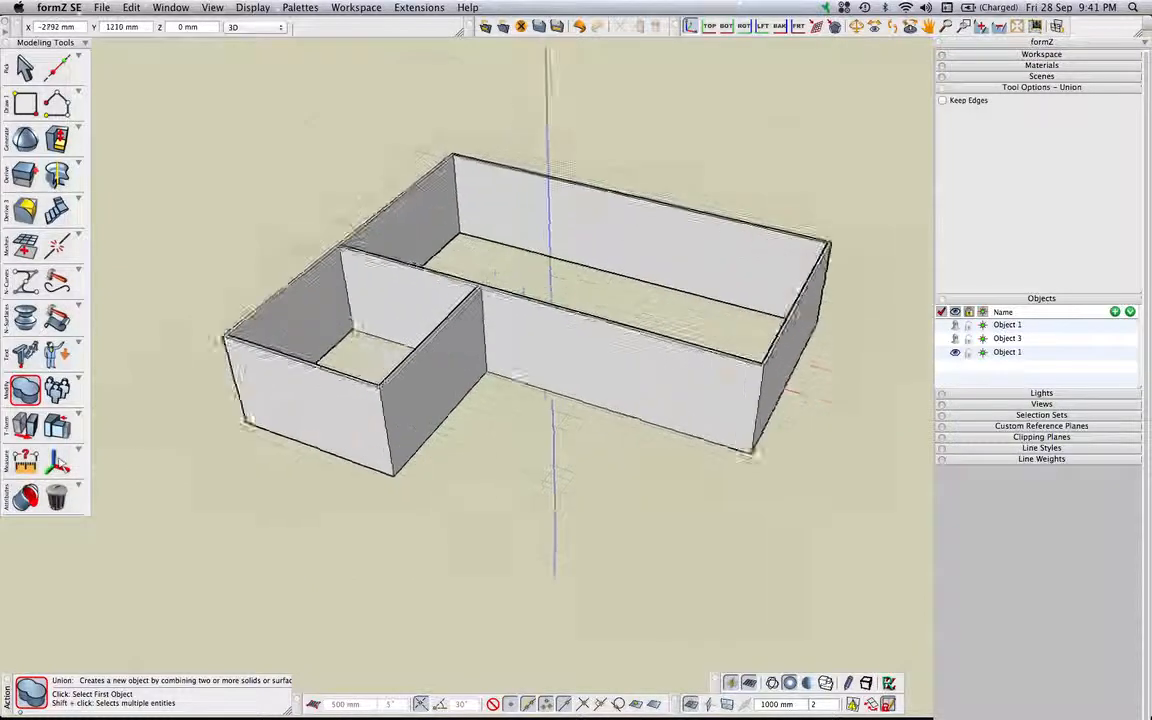
scroll(455, 377, up, 8)
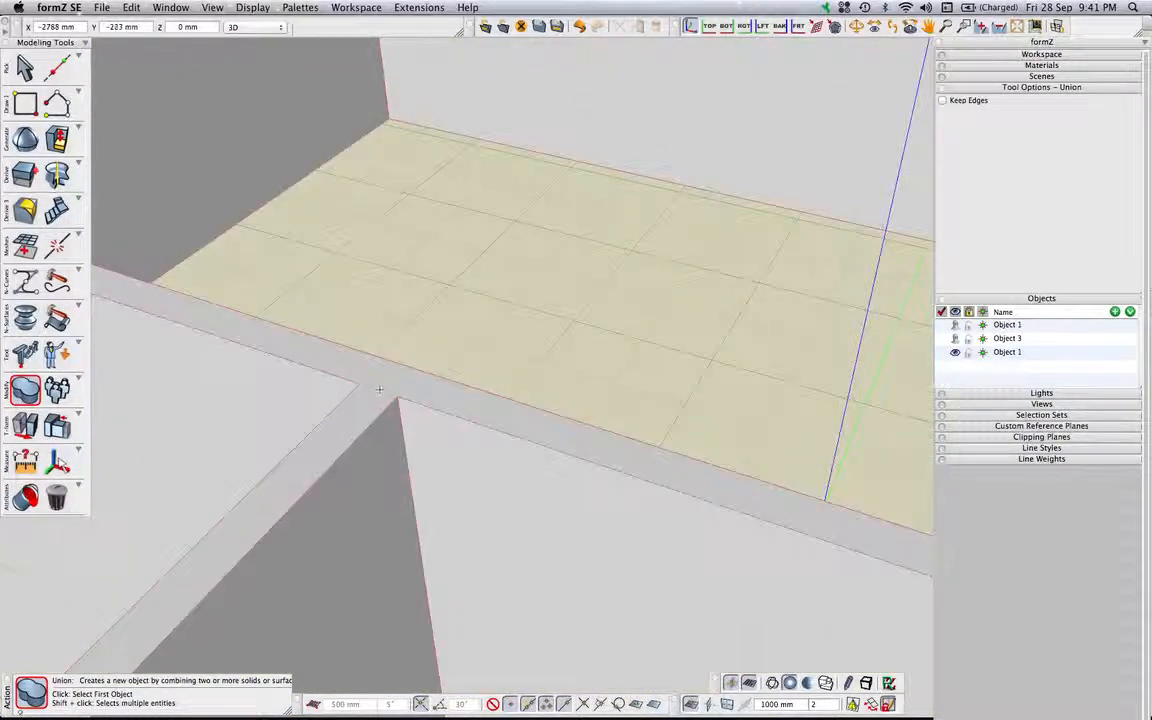
scroll(523, 401, down, 6)
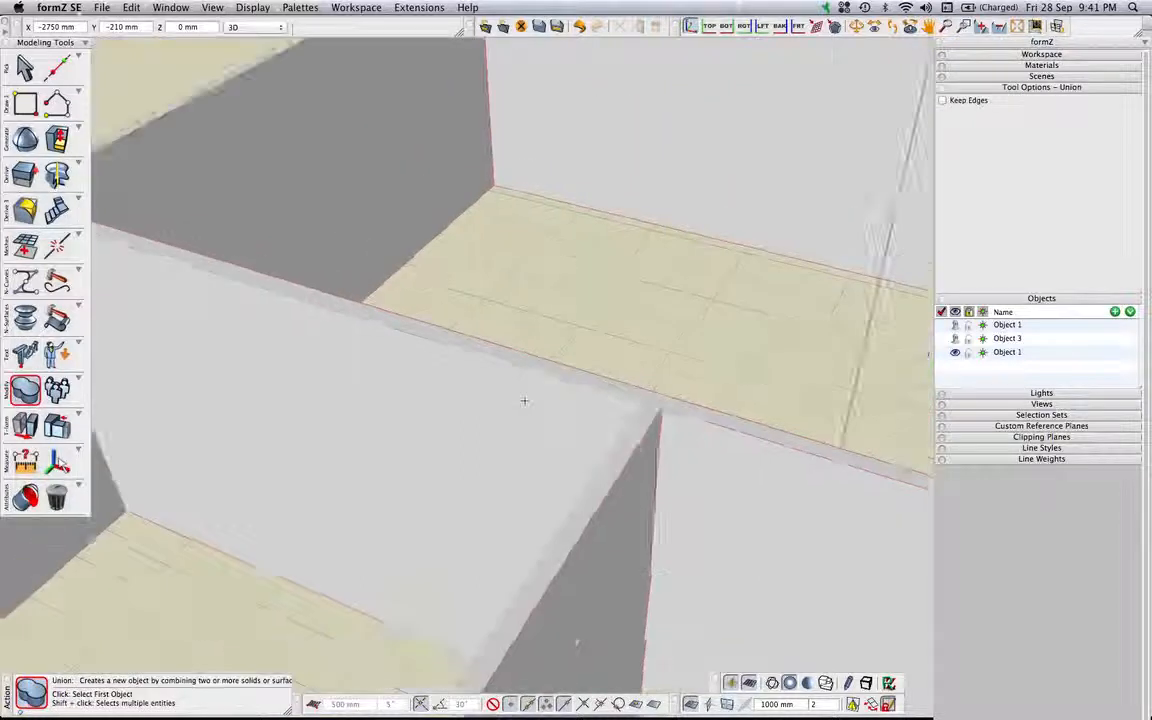
scroll(175, 233, down, 10)
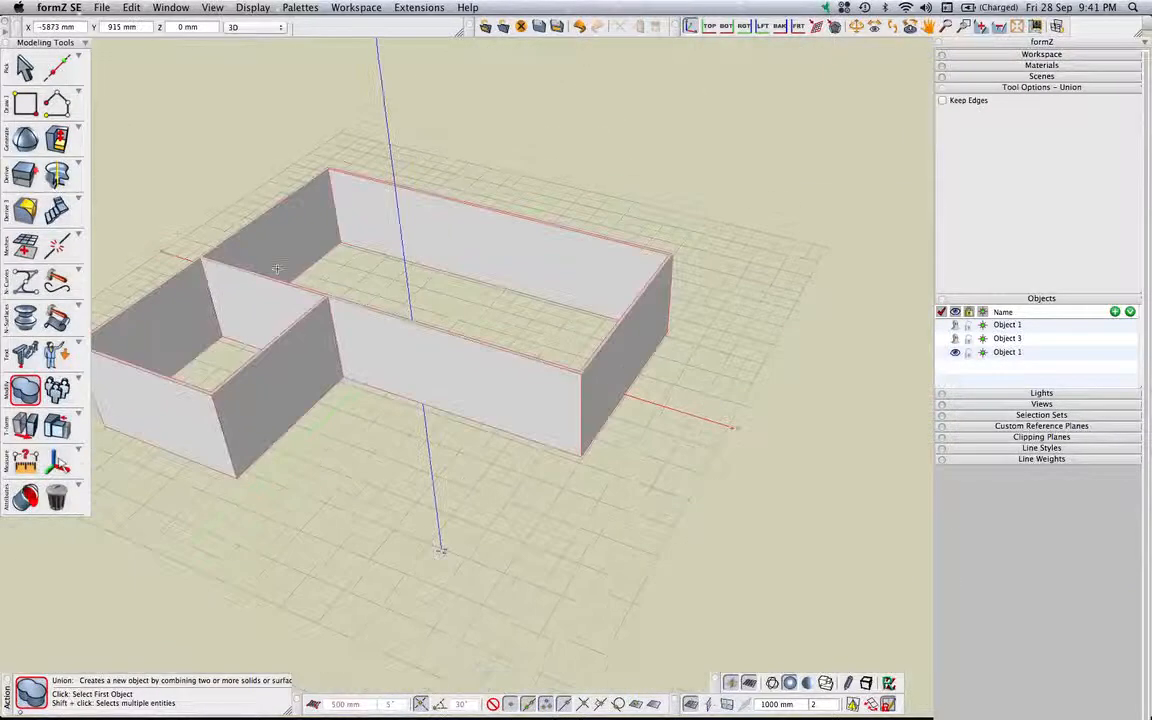
middle_drag(373, 283, 429, 278)
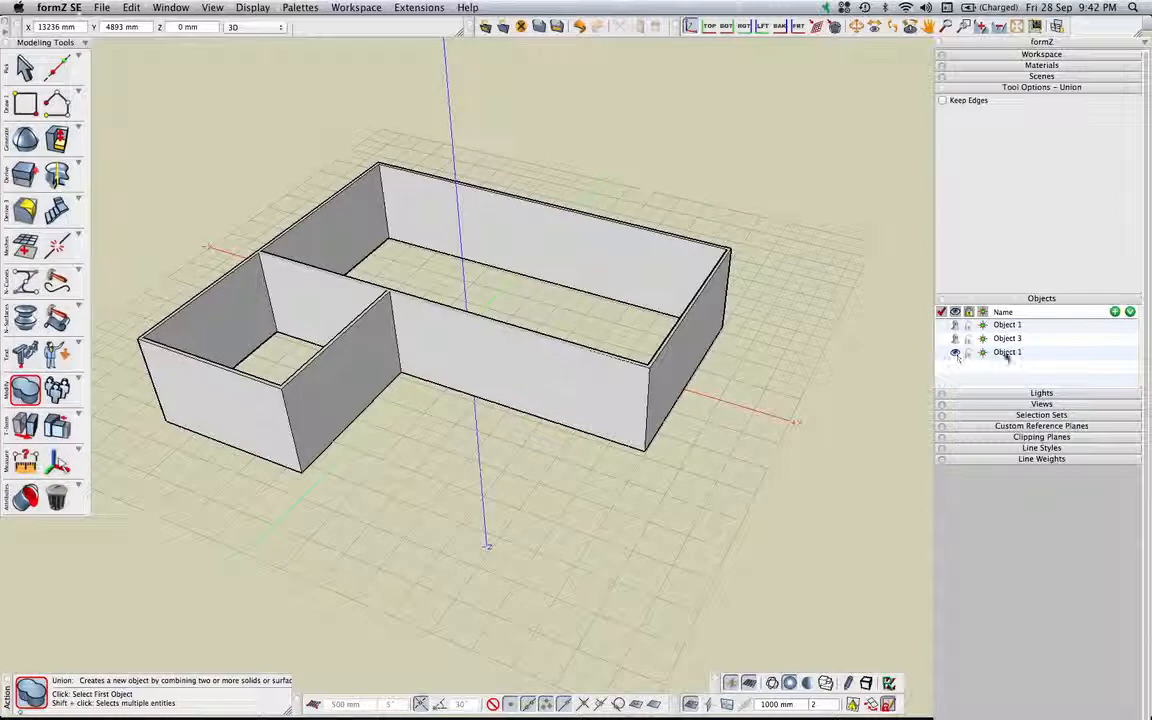
- Hide the joined building object and show the original extension walls and the original shell
click(955, 353)
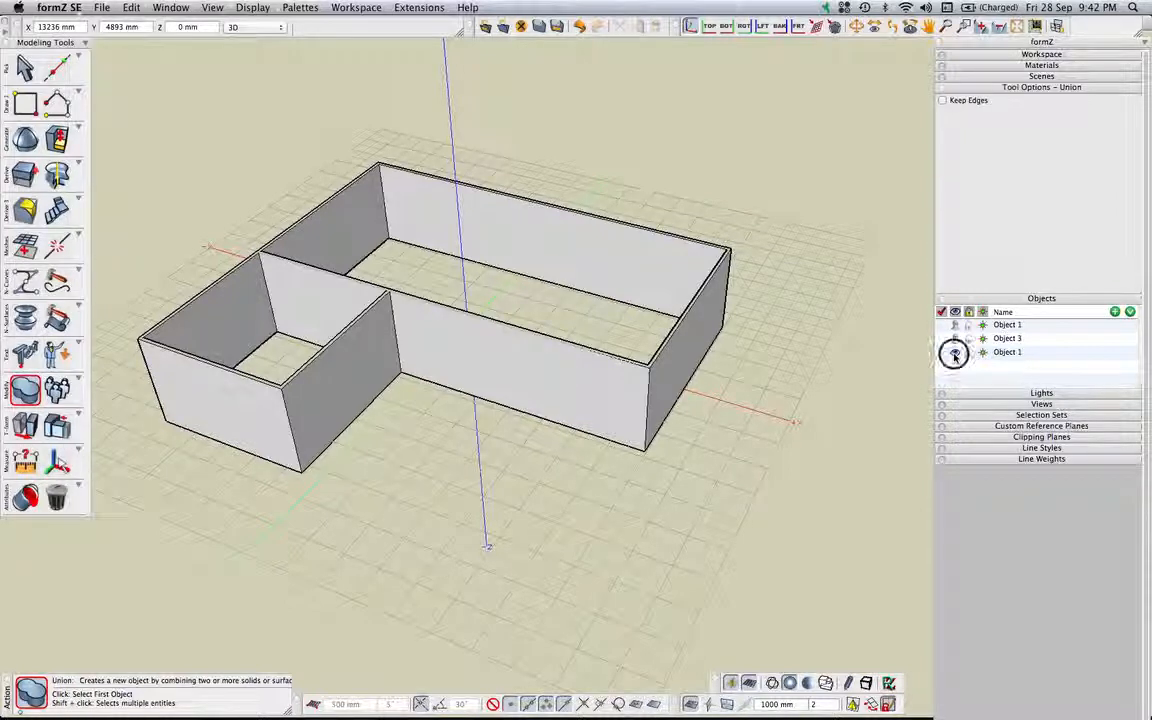
scroll(526, 300, down, 5)
scroll(526, 300, up, 5)
scroll(526, 300, down, 4)
scroll(526, 300, up, 4)
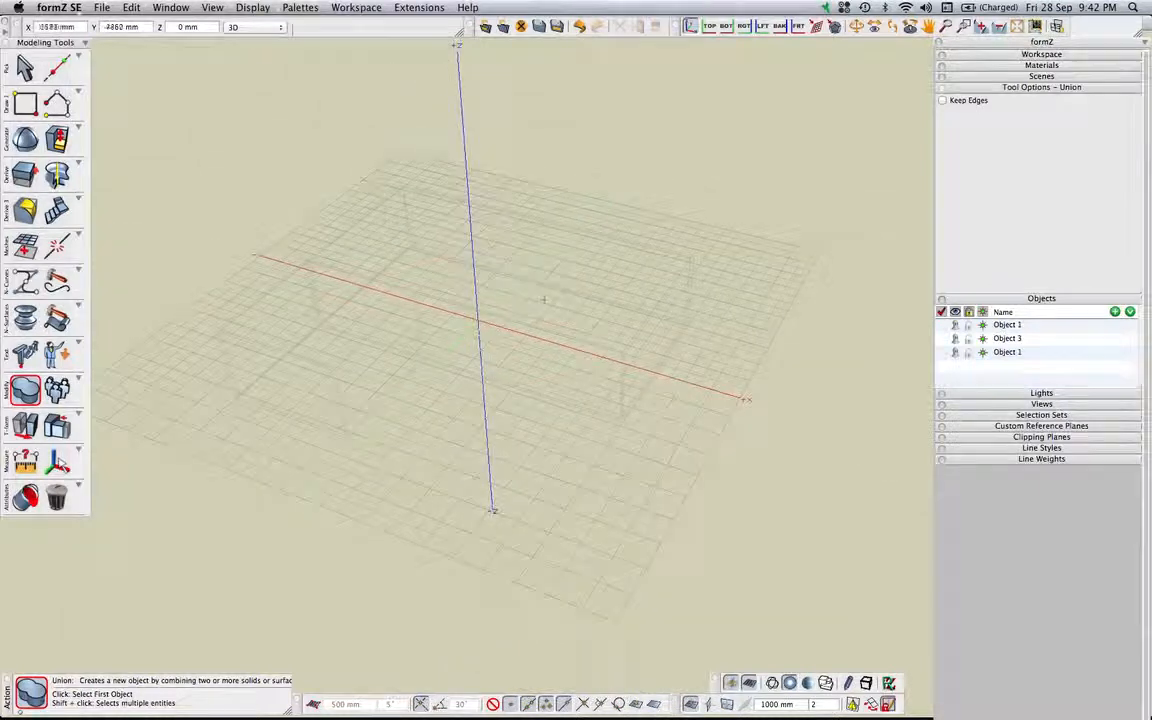
click(956, 340)
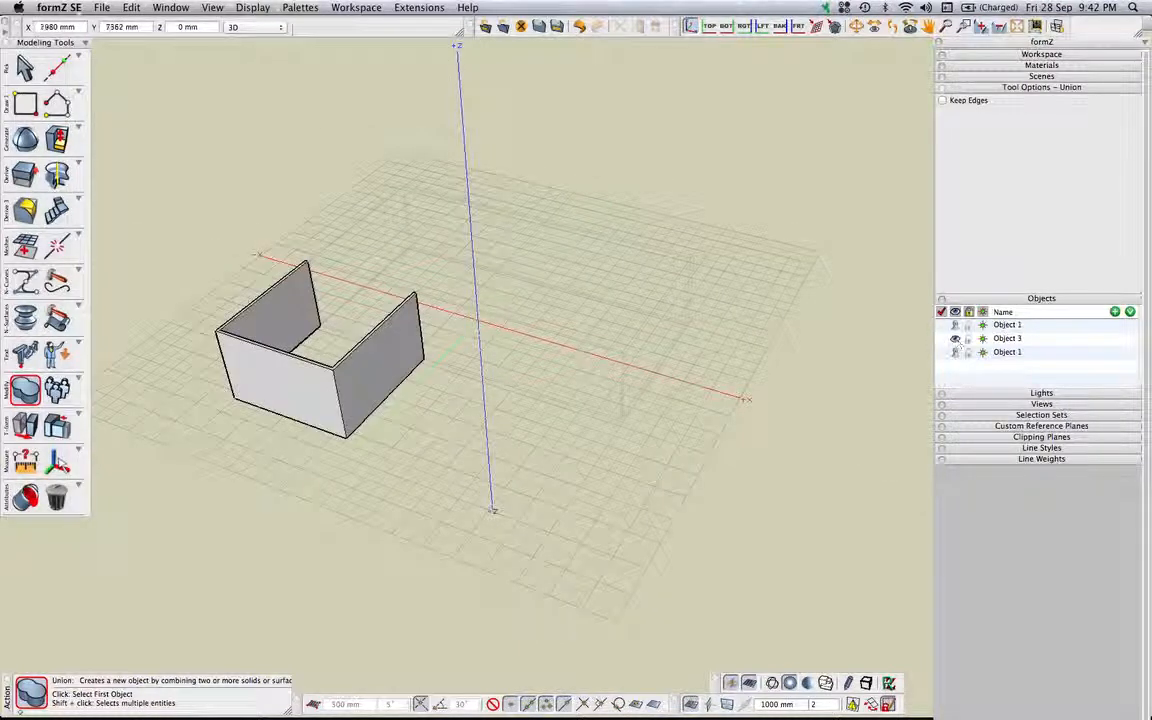
click(956, 326)
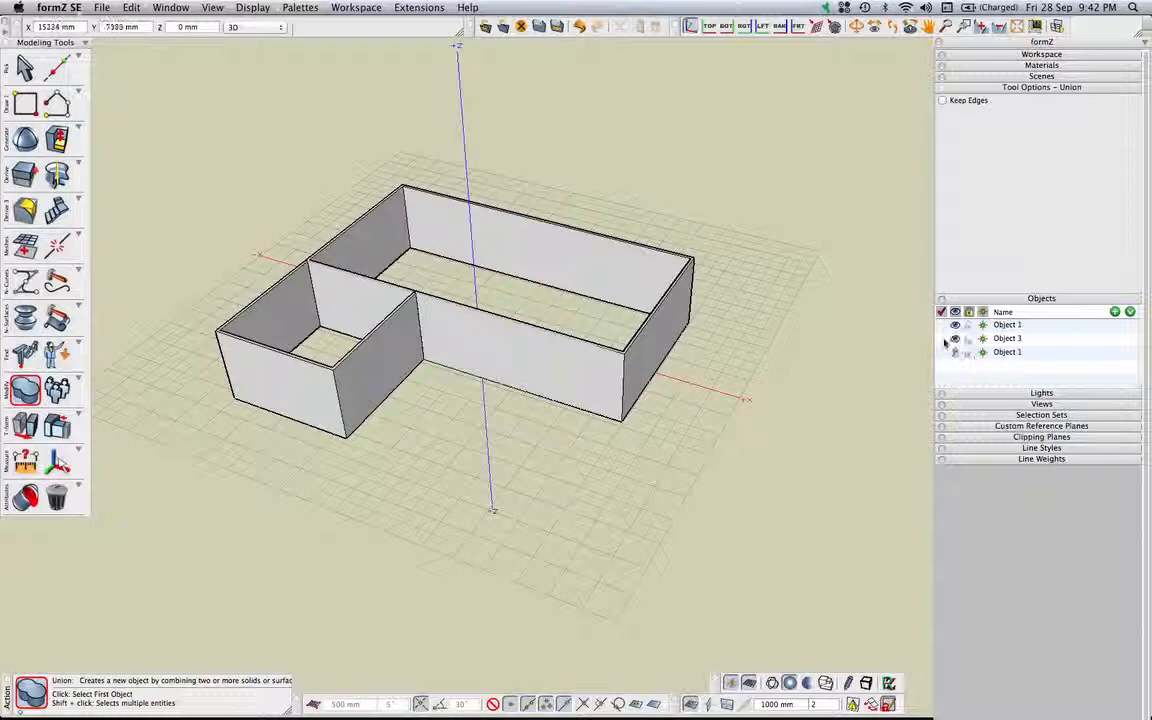
- Delete the original shell and extension wall objects, and make the joined building object visible
right_click(1007, 327)
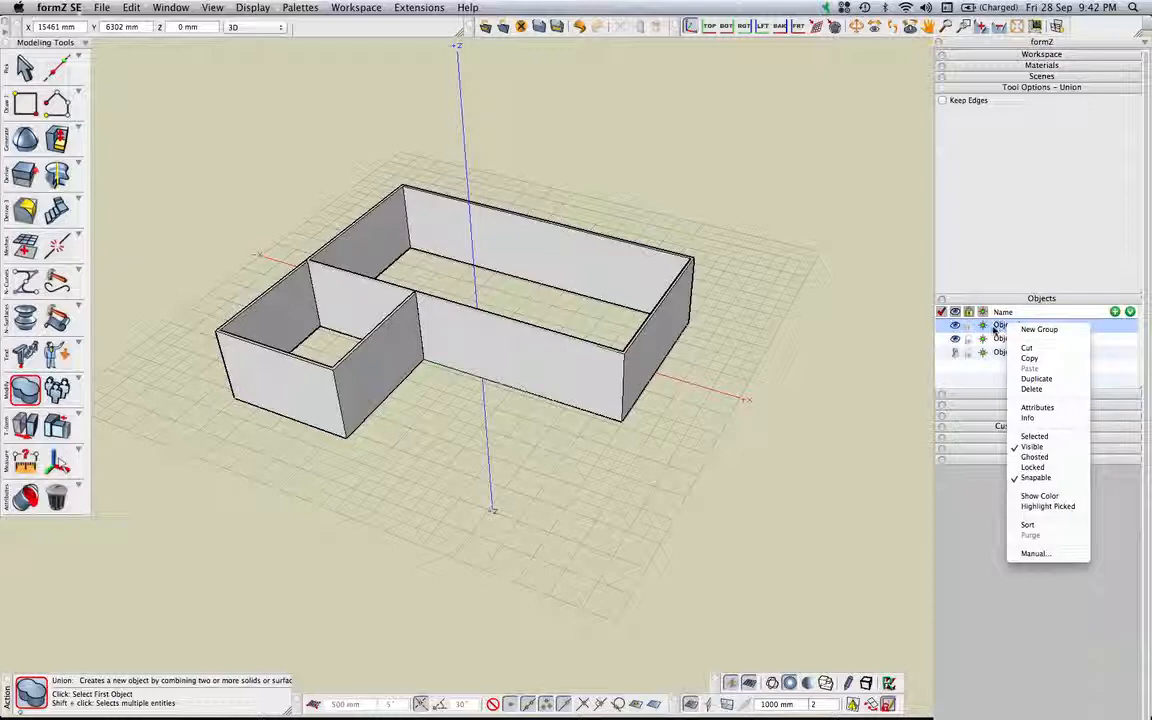
click(1035, 392)
click(1005, 327)
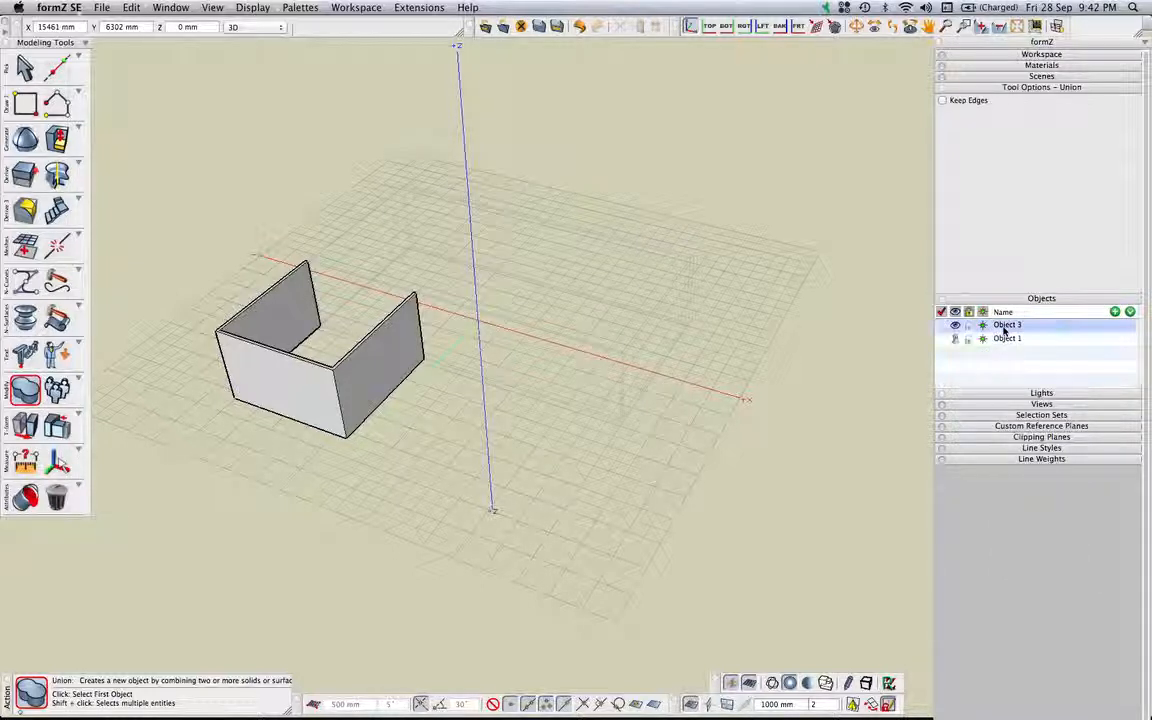
right_click(1005, 327)
click(1031, 392)
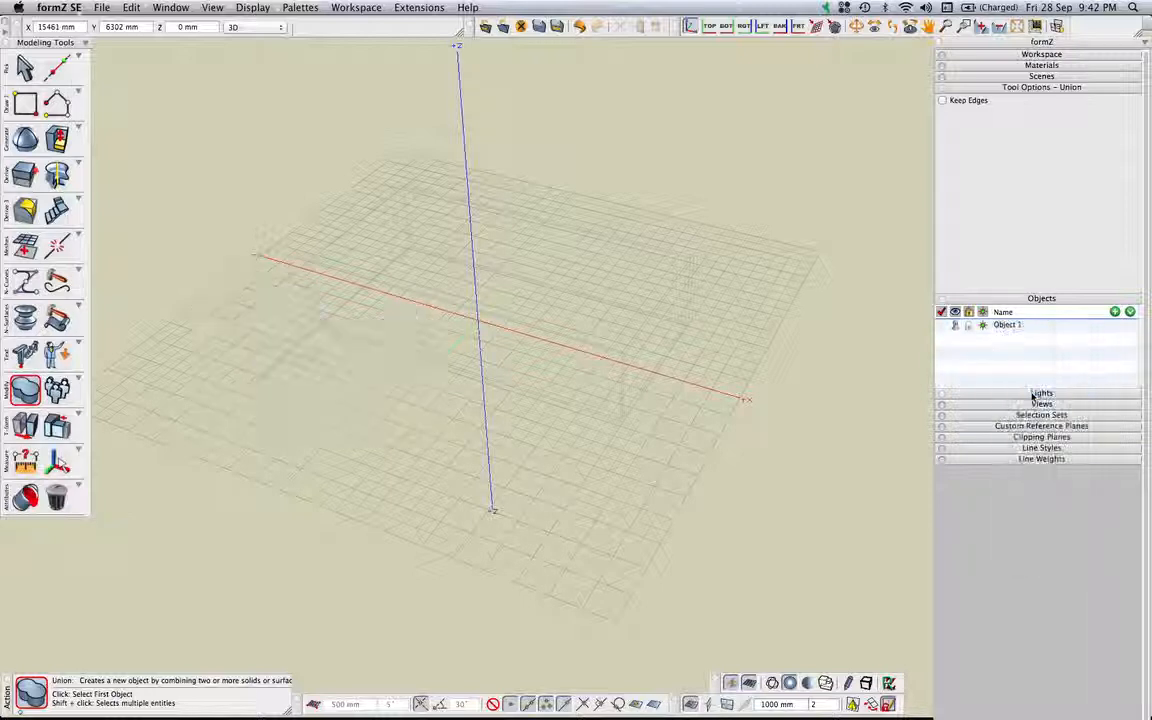
click(957, 328)
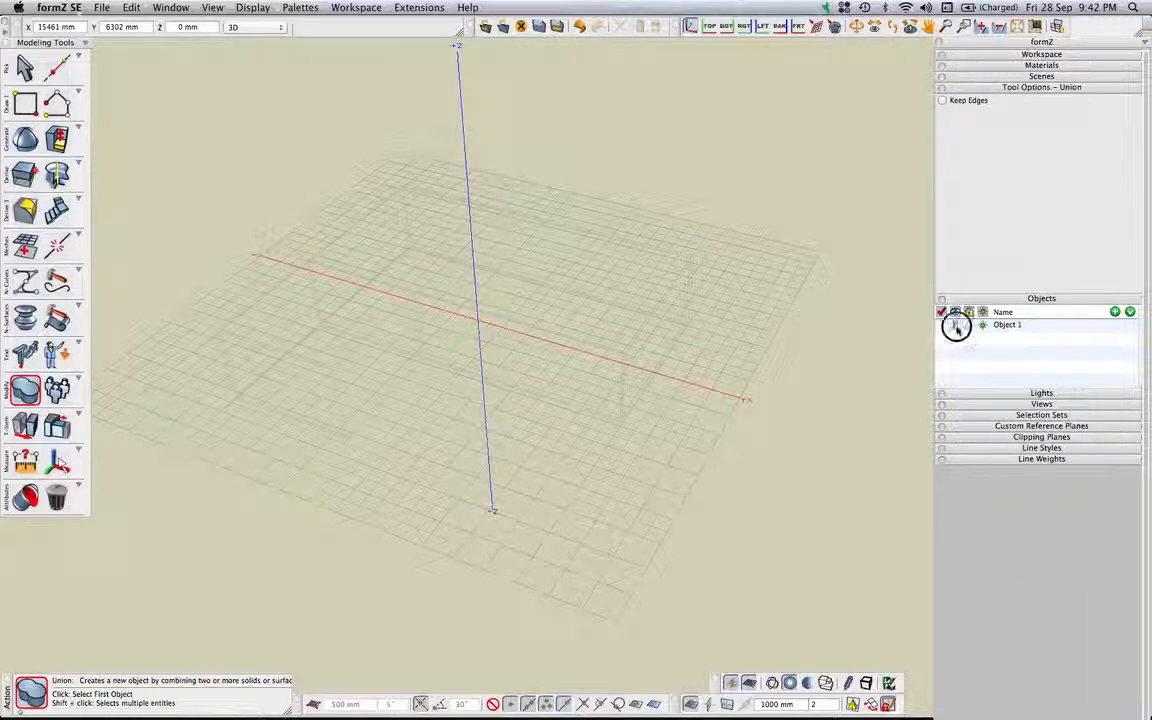
click(957, 329)
click(957, 328)
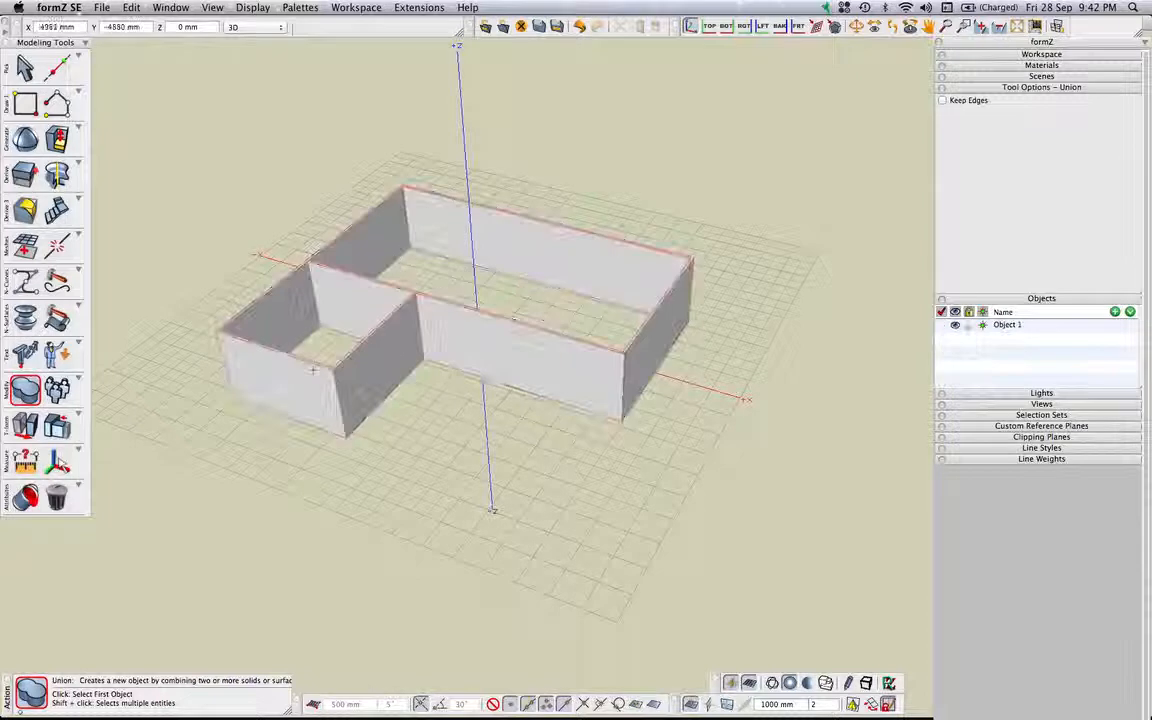
- Examine the remaining joined building, close up around the extension and as a whole
scroll(255, 250, down, 3)
scroll(255, 250, up, 10)
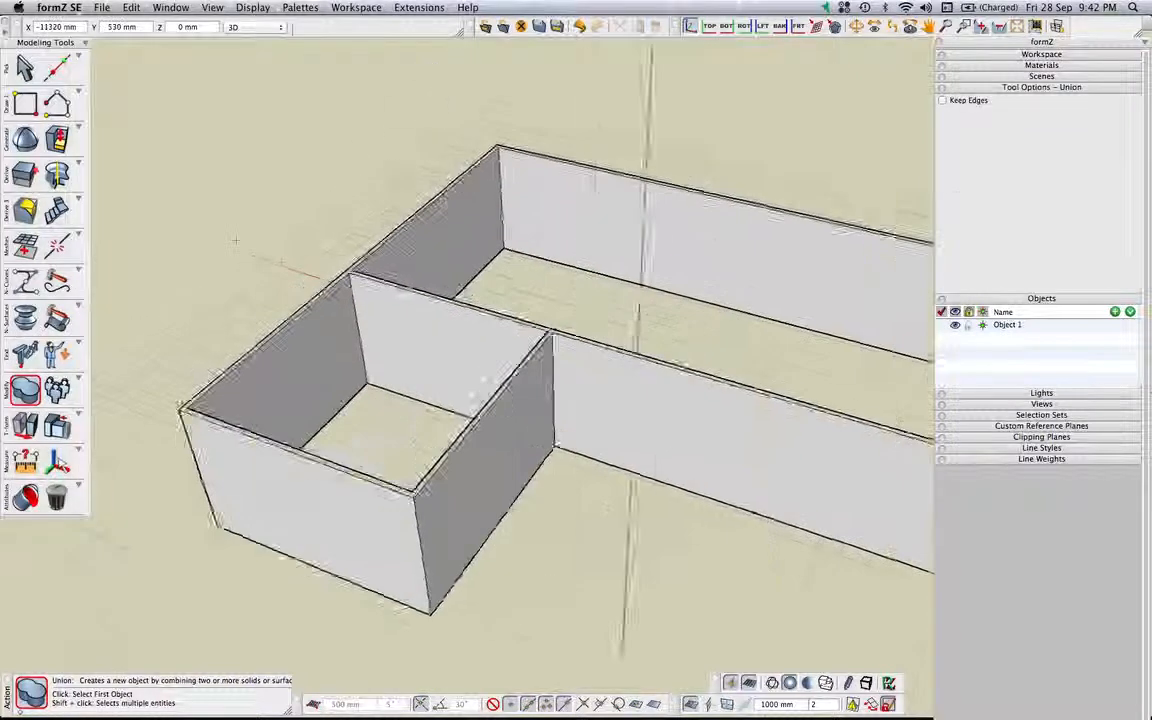
middle_drag(617, 384, 309, 330)
scroll(459, 367, down, 10)
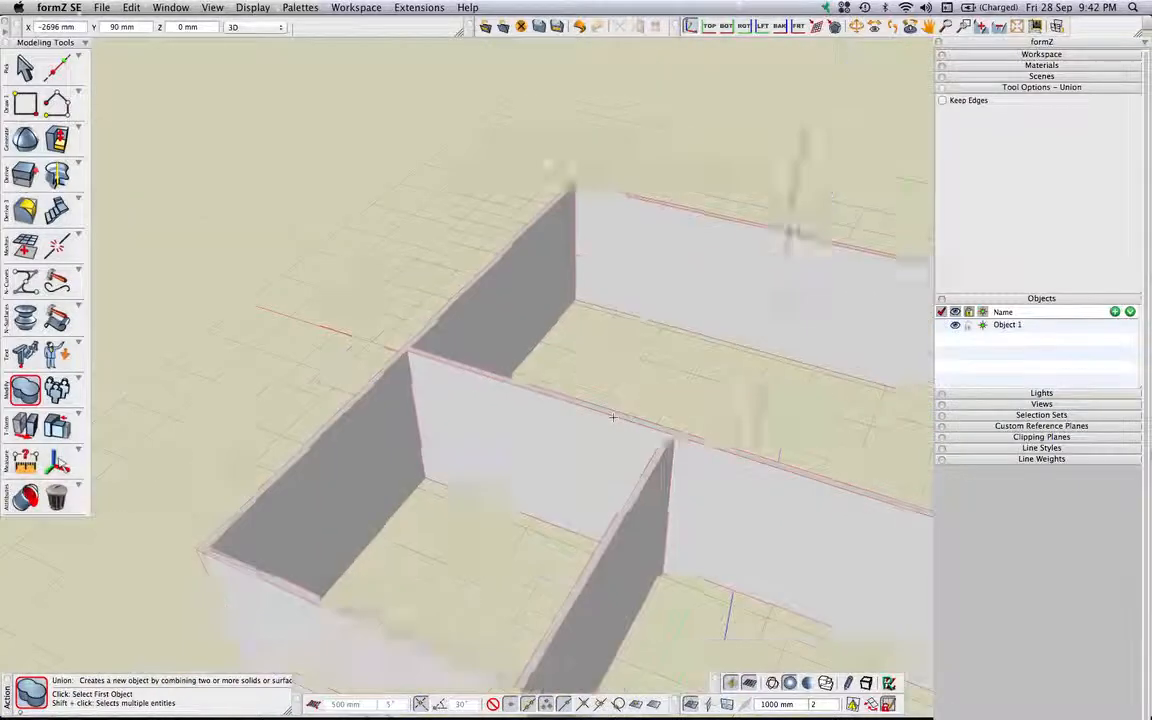
middle_drag(779, 612, 587, 484)
scroll(690, 526, down, 5)
scroll(690, 526, up, 4)
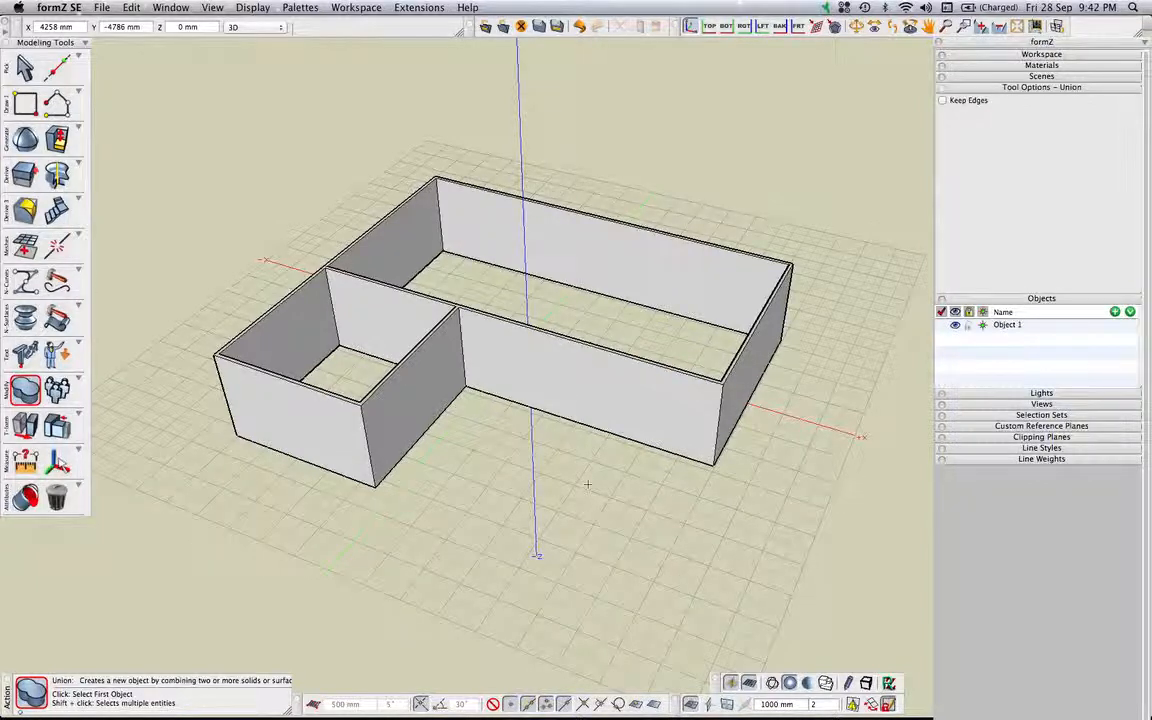
- Save the project as "tutorial 1" on the Desktop
click(101, 8)
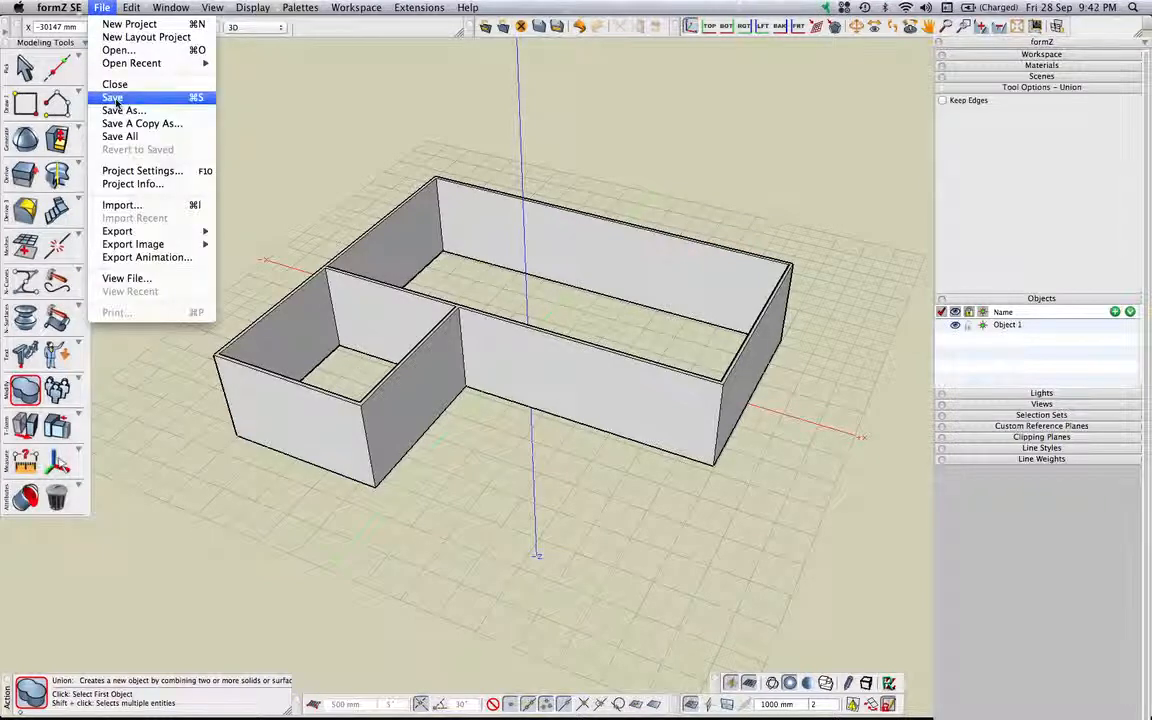
click(112, 97)
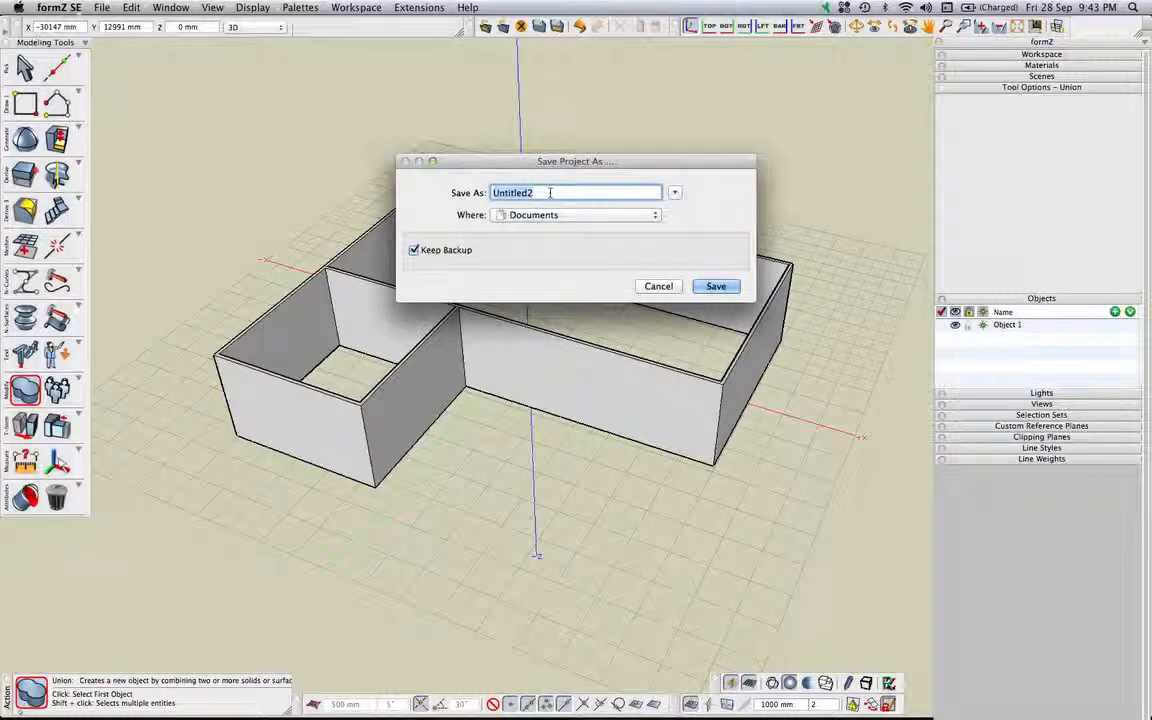
text(tutorial 1)
click(609, 216)
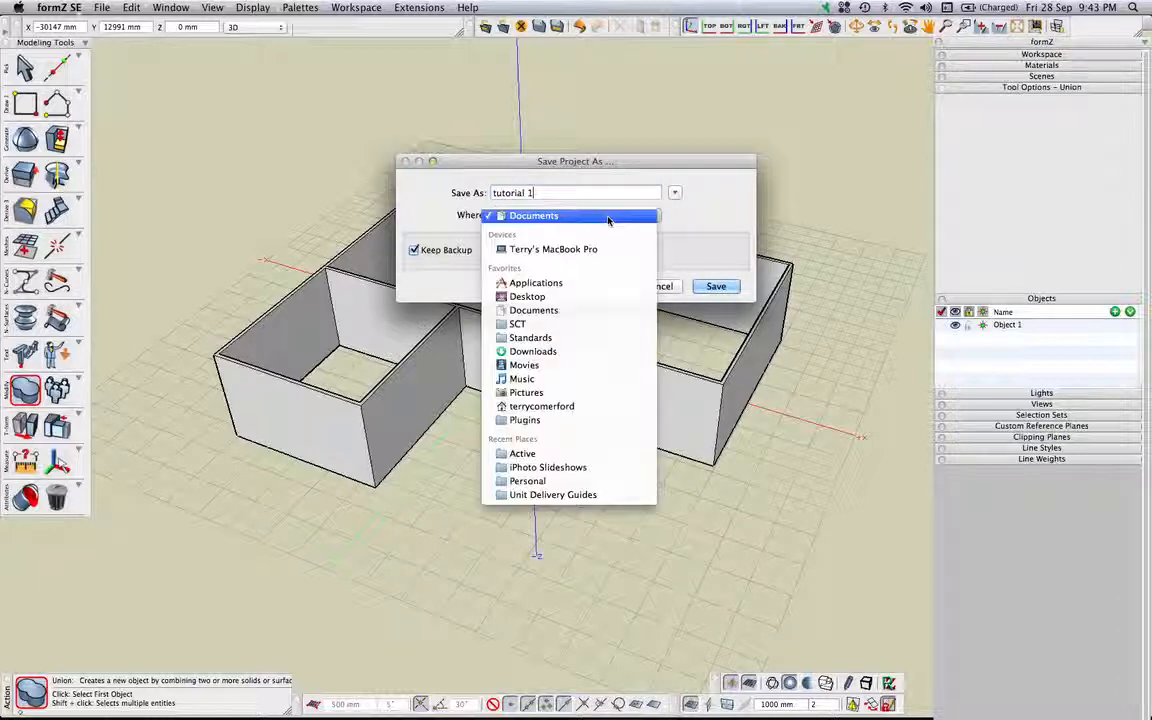
click(536, 298)
click(724, 286)
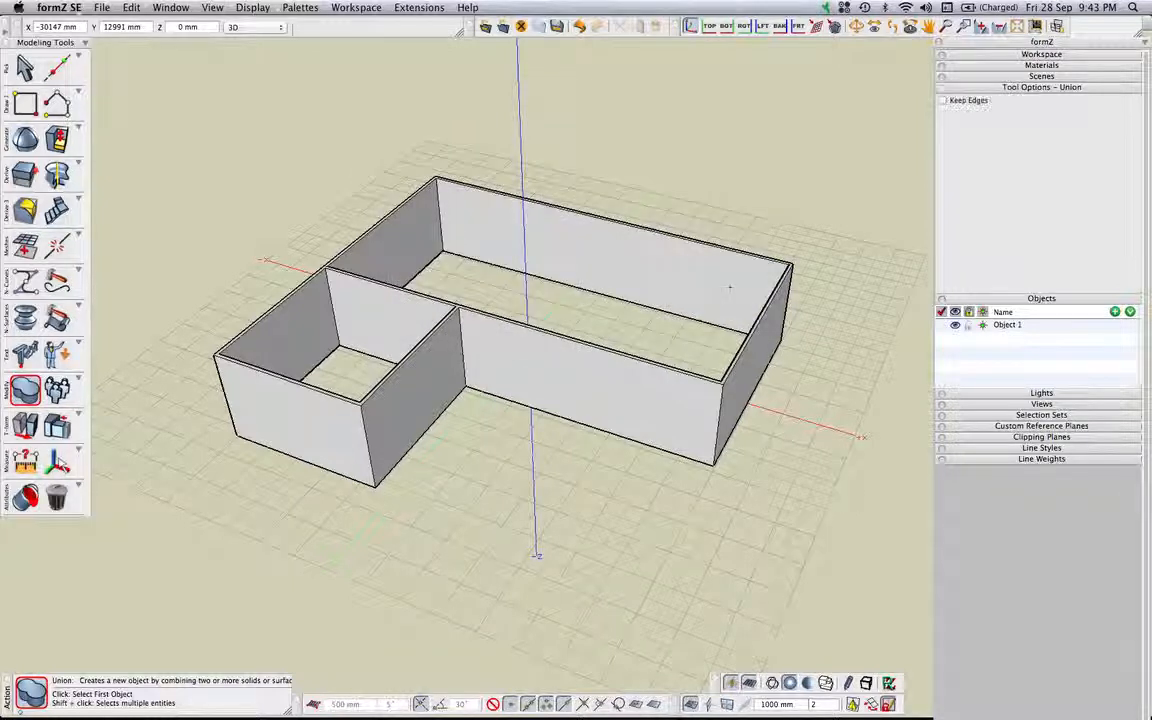
mouse_move(1016, 700)
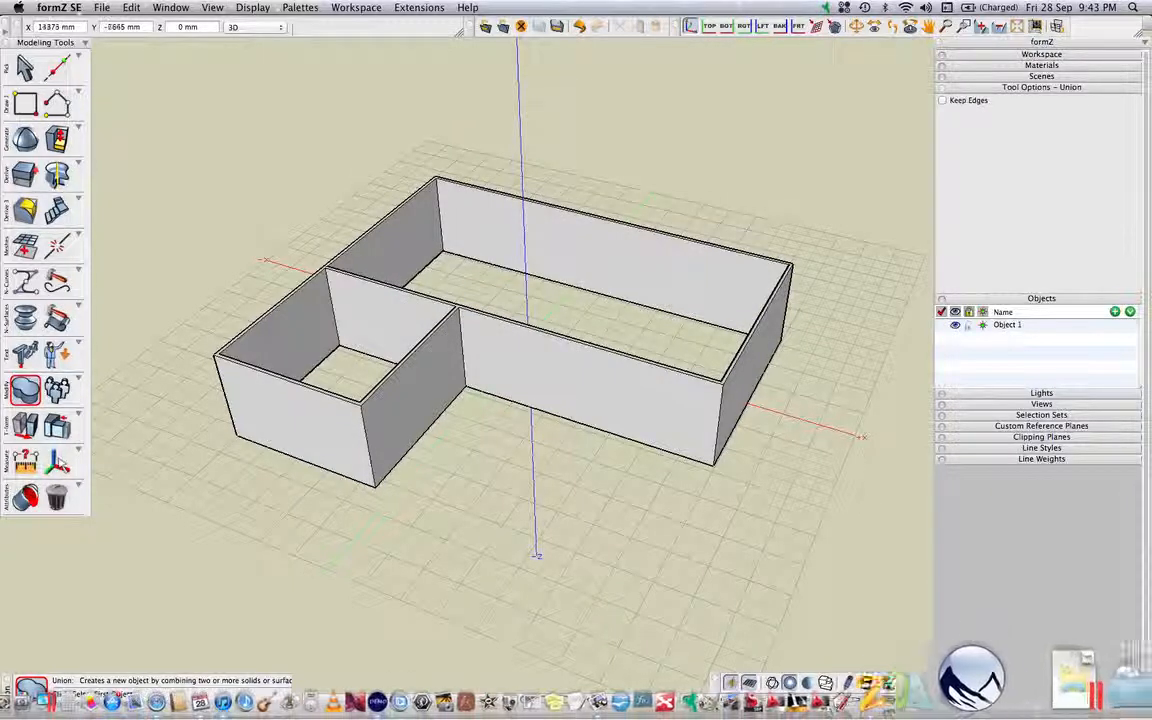